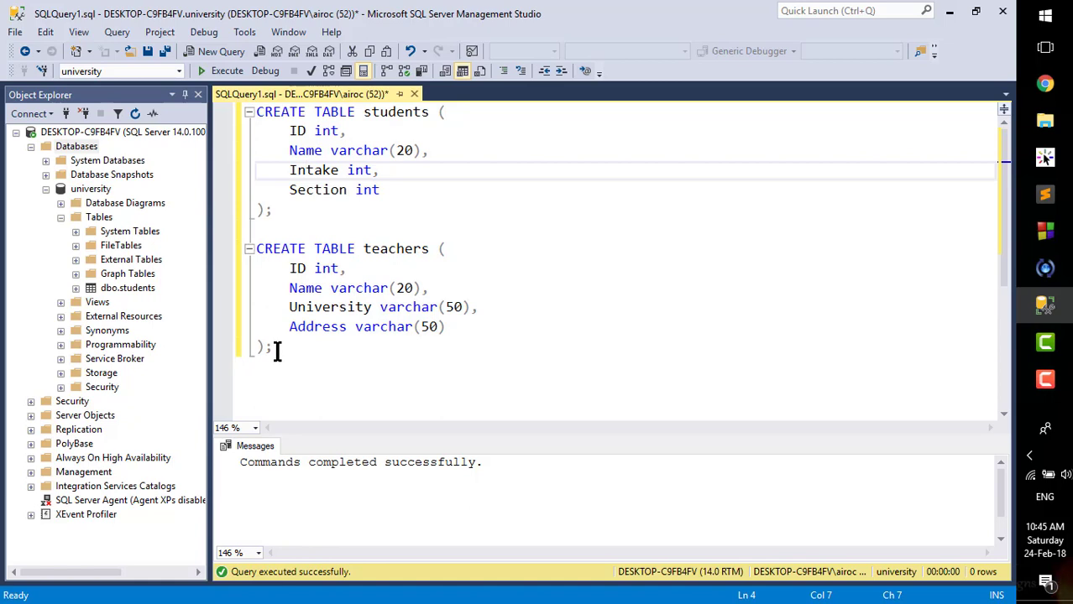
- Execute only the CREATE TABLE teachers statement and refresh the university database's tables to view the columns of dbo.teachers
left_click_drag(275, 350, 231, 250)
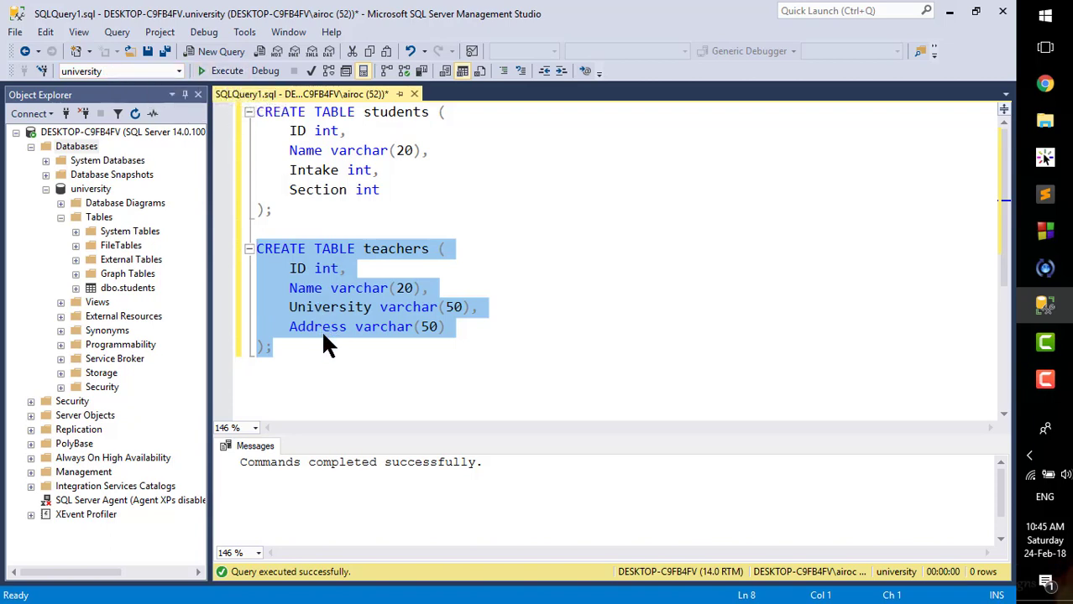
left_click(220, 71)
left_click(59, 219)
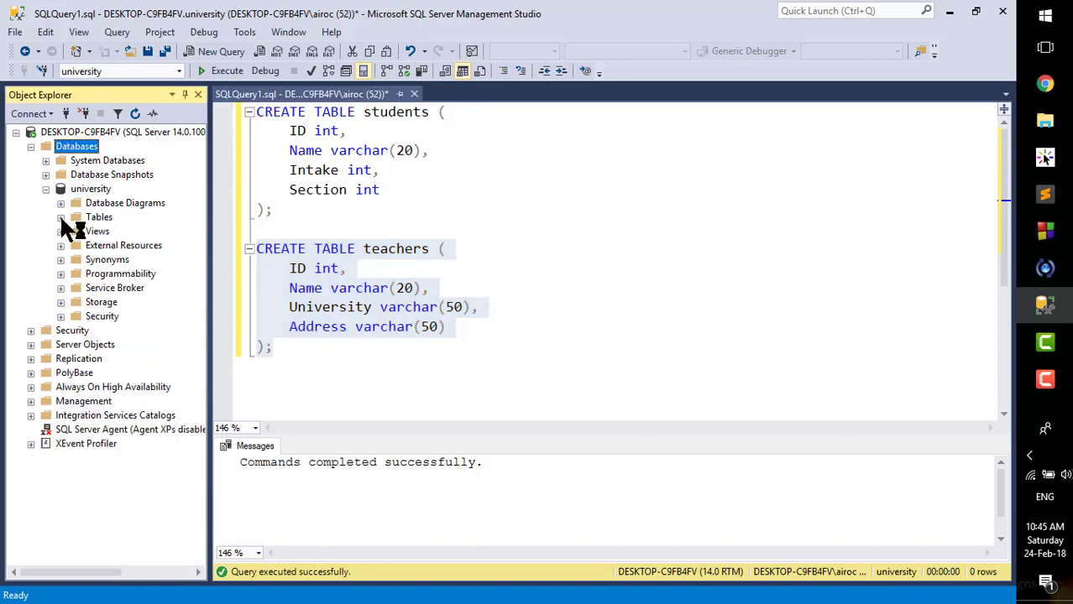
left_click(59, 219)
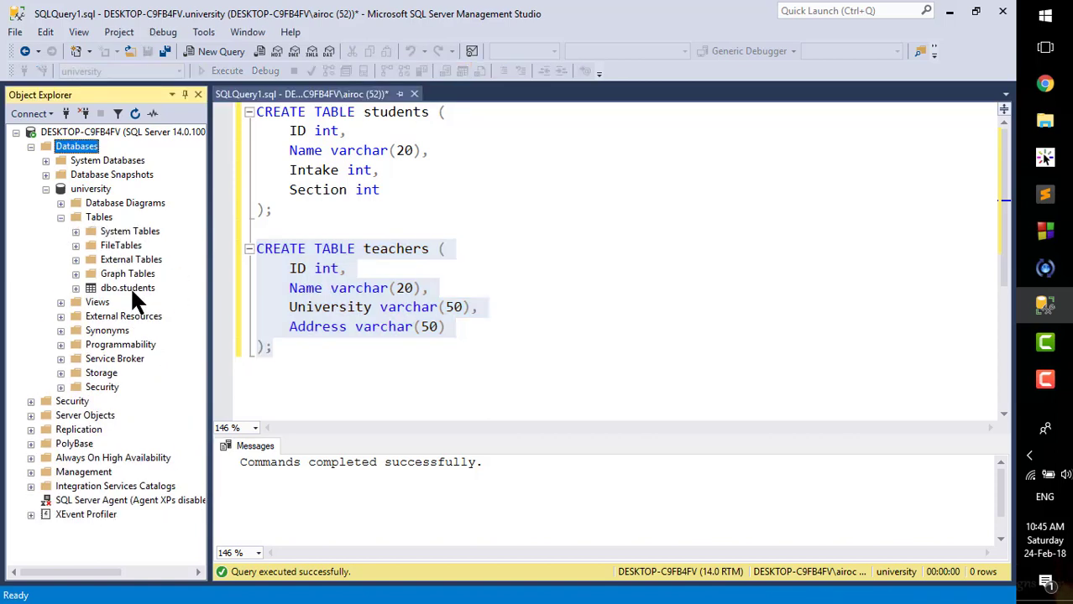
right_click(104, 219)
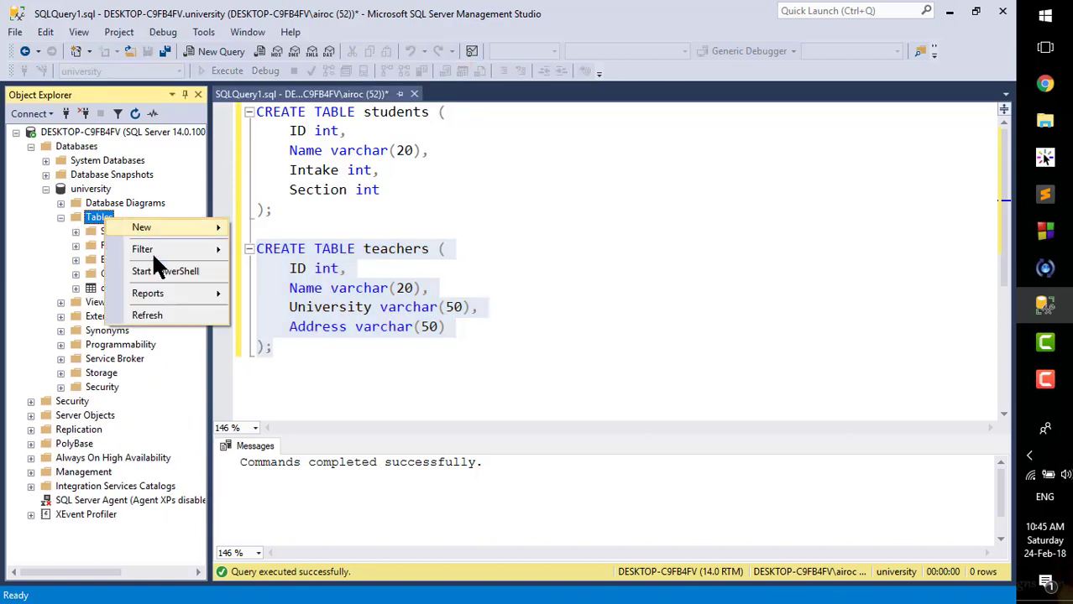
left_click(162, 315)
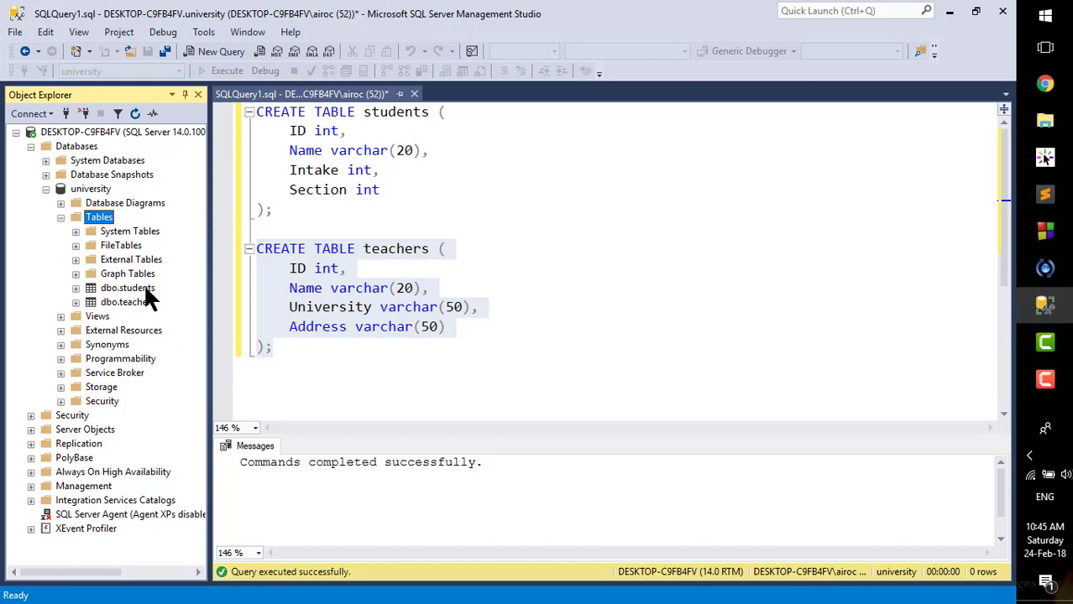
left_click(76, 302)
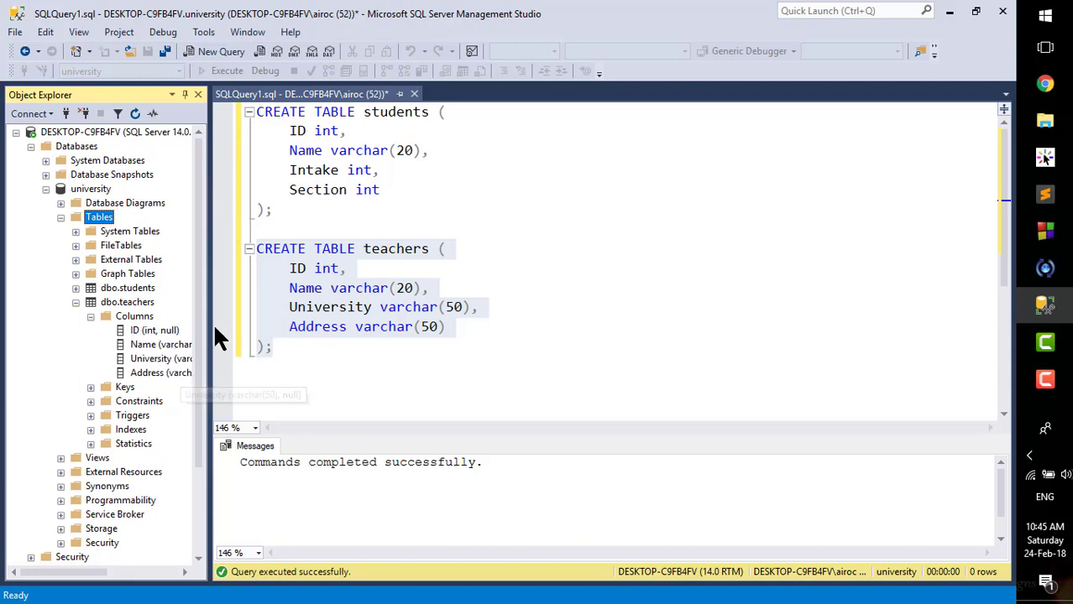
- Close the SQLQuery1.sql query without saving its changes
left_click(477, 307)
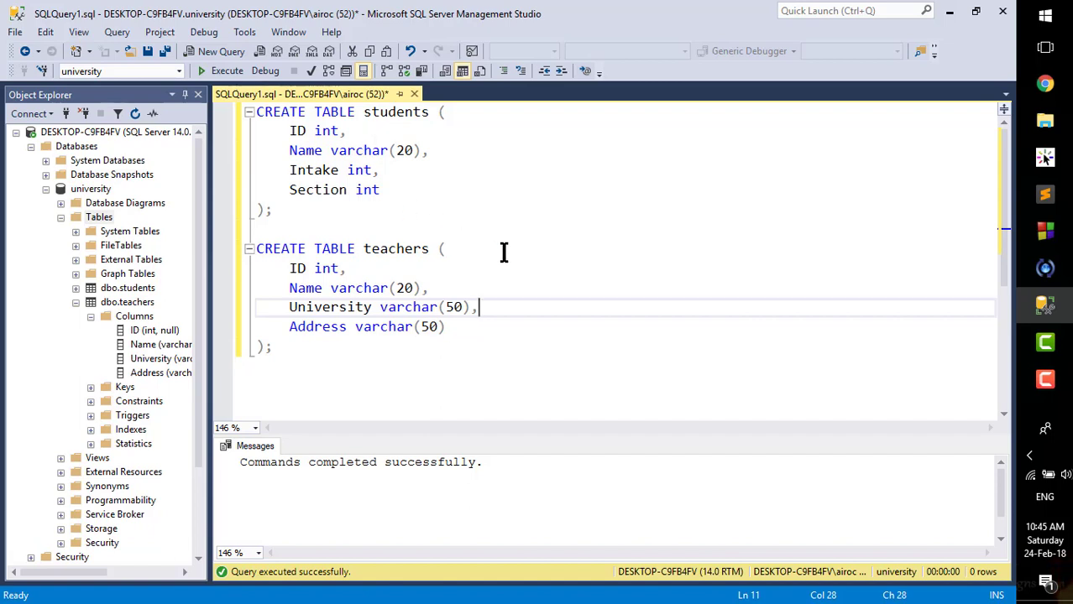
left_click(413, 94)
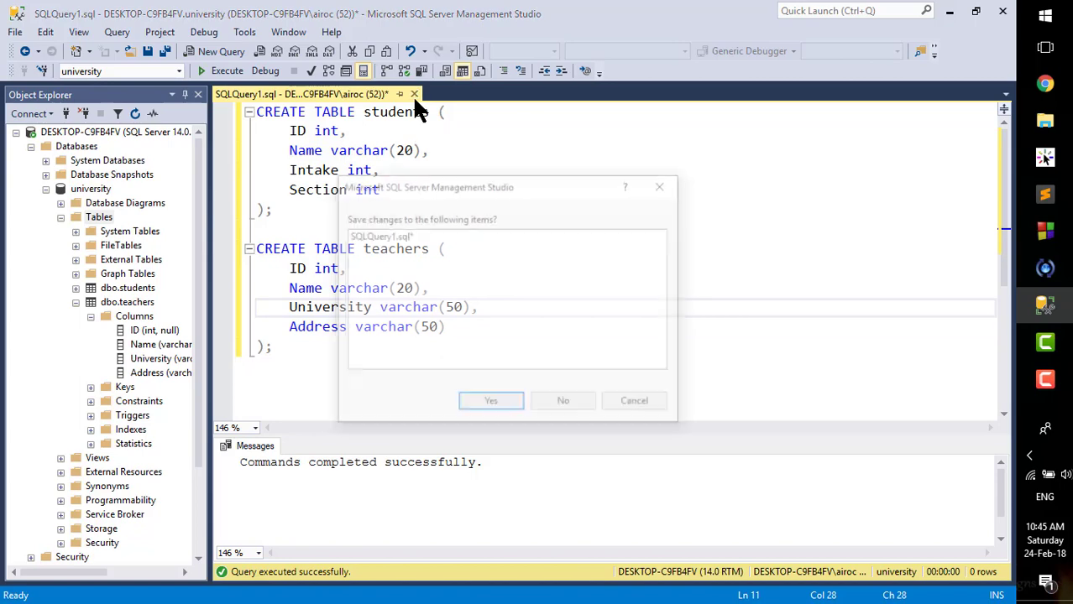
left_click(572, 402)
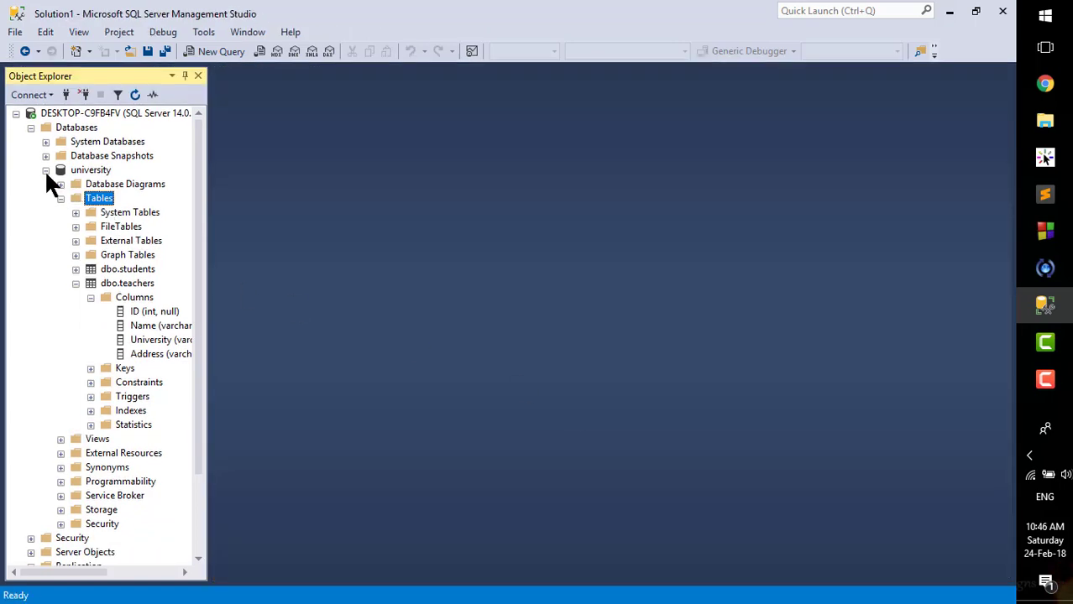
- Delete the university database along with its backup and restore history information
left_click(45, 169)
left_click(82, 171)
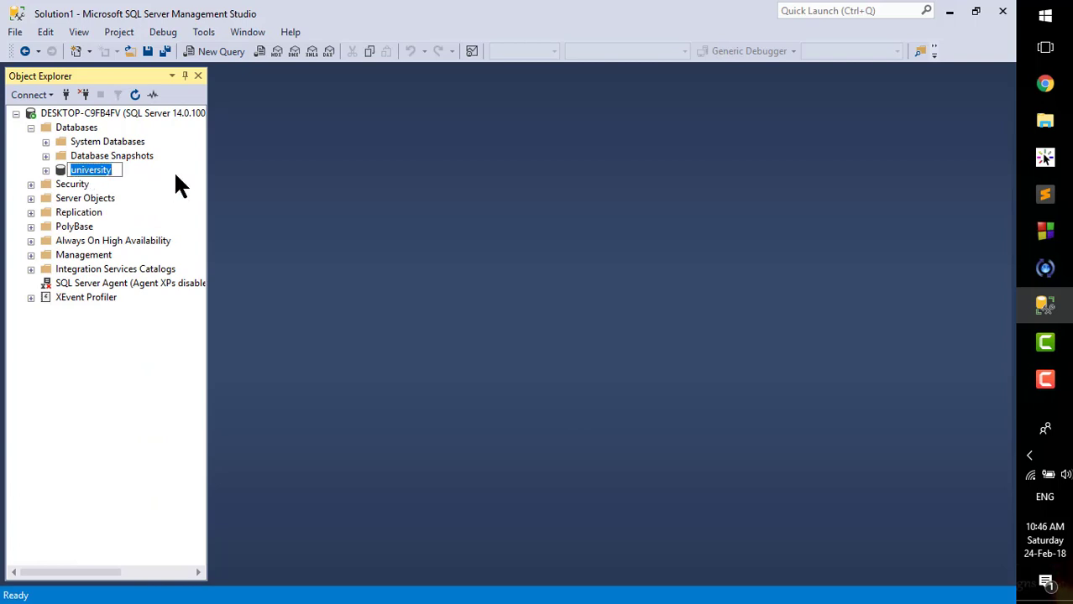
key("Escape")
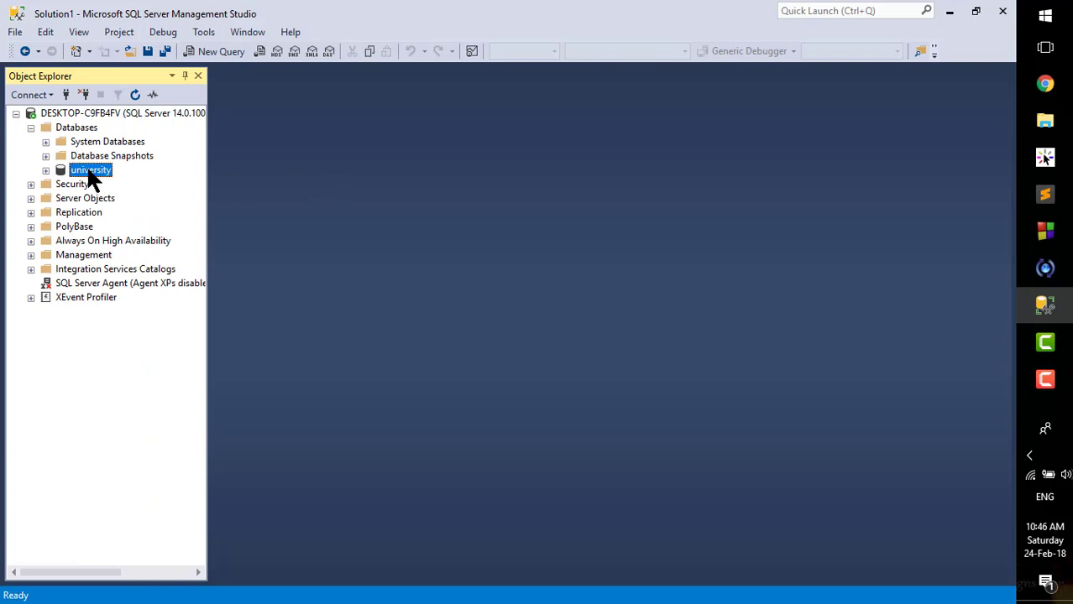
right_click(91, 178)
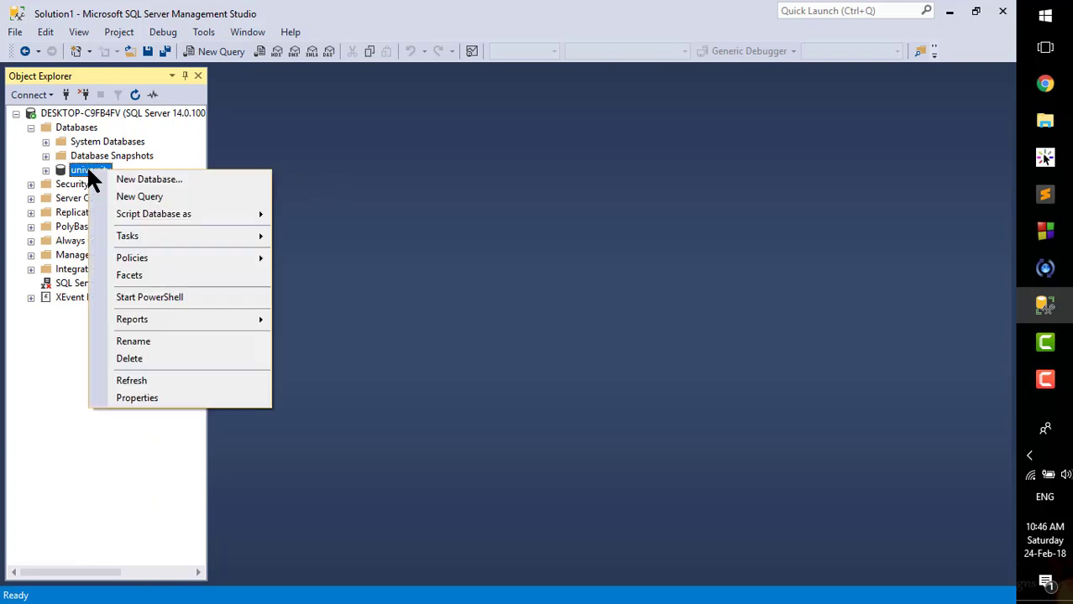
left_click(131, 359)
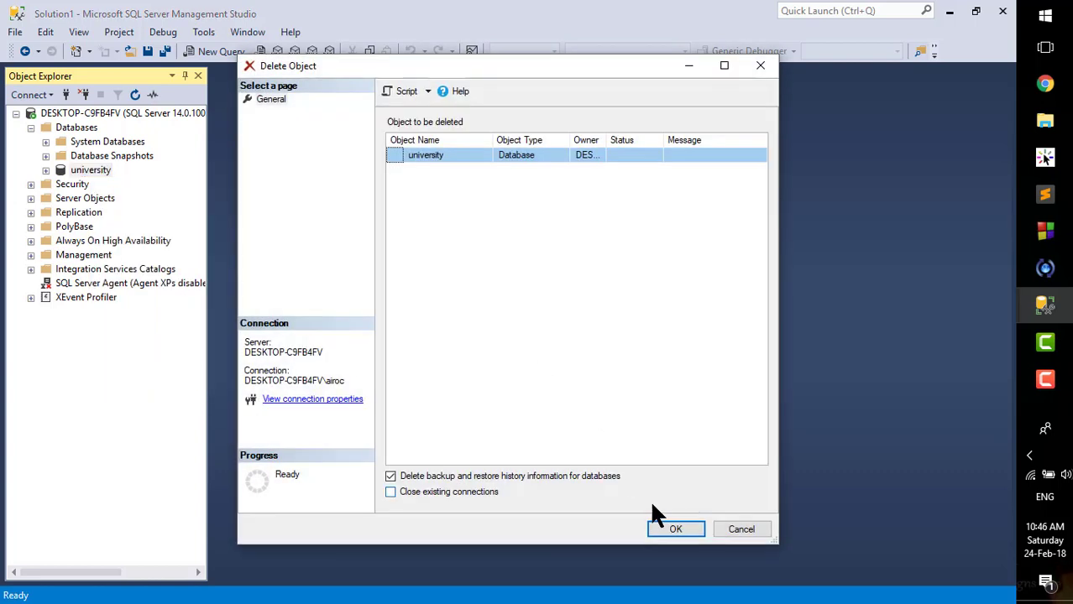
left_click(671, 529)
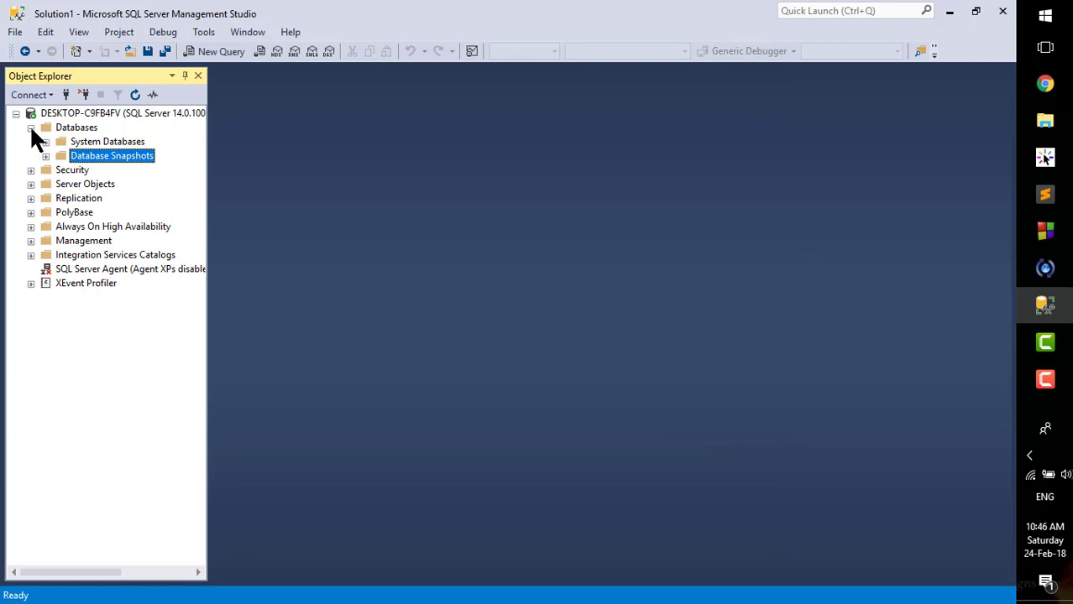
- Create a new database named University with the default owner and file settings
left_click(31, 128)
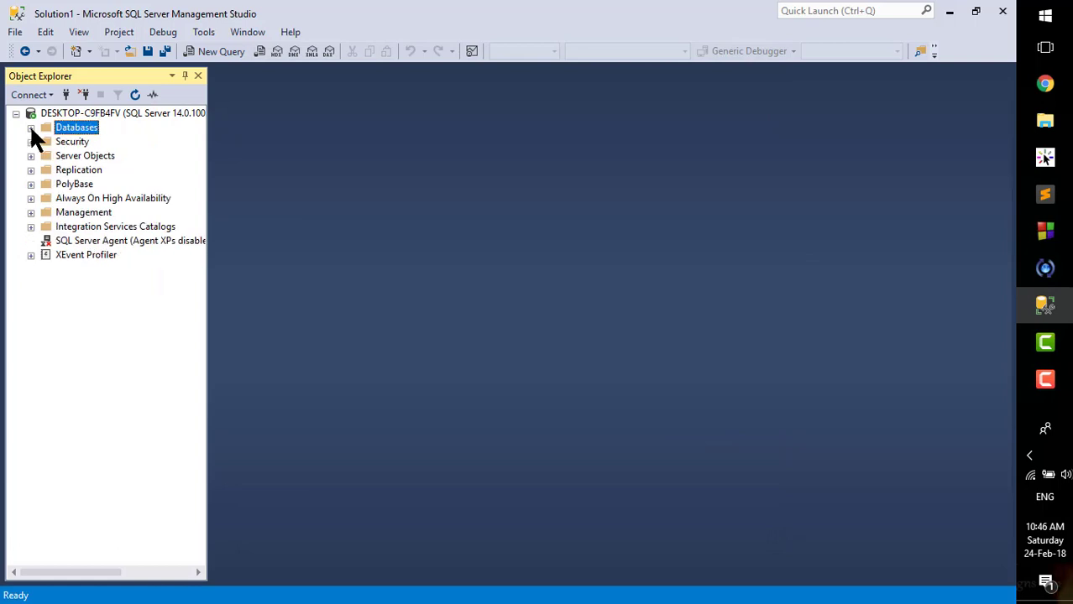
right_click(86, 135)
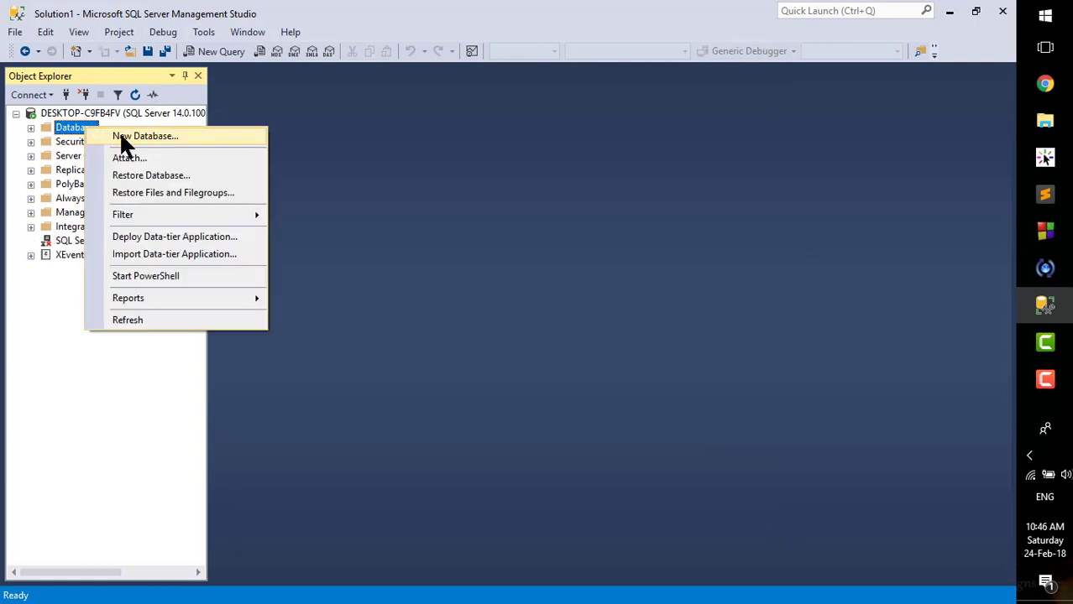
left_click(119, 134)
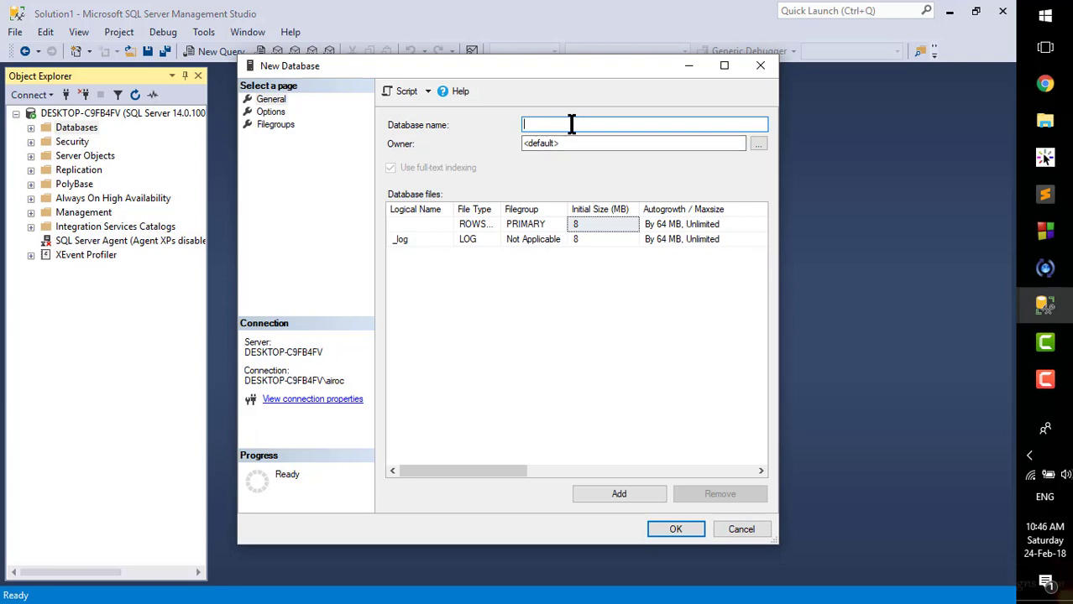
type("University")
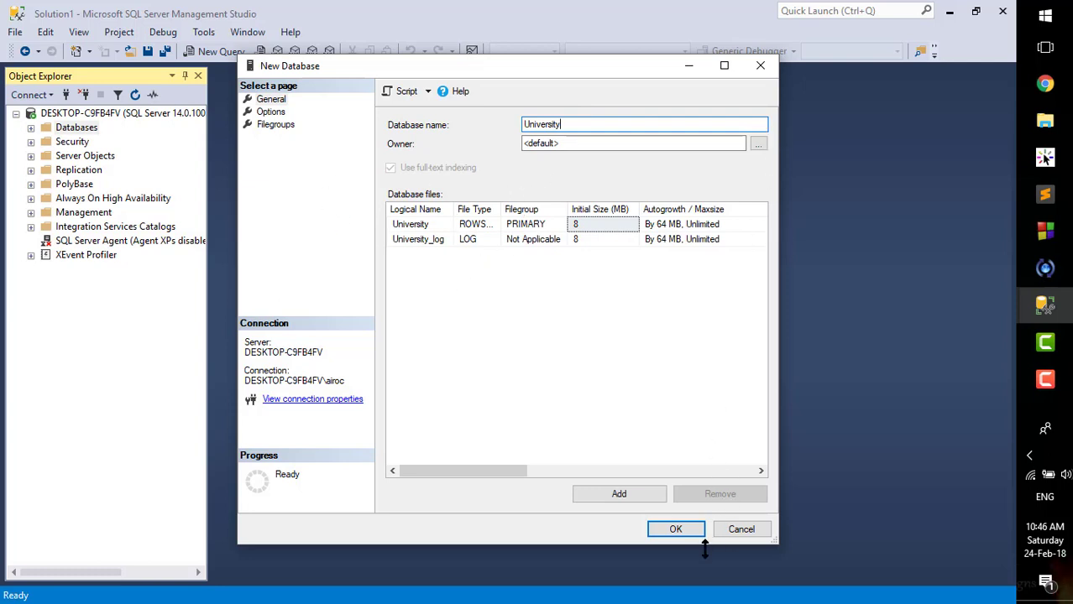
left_click(677, 531)
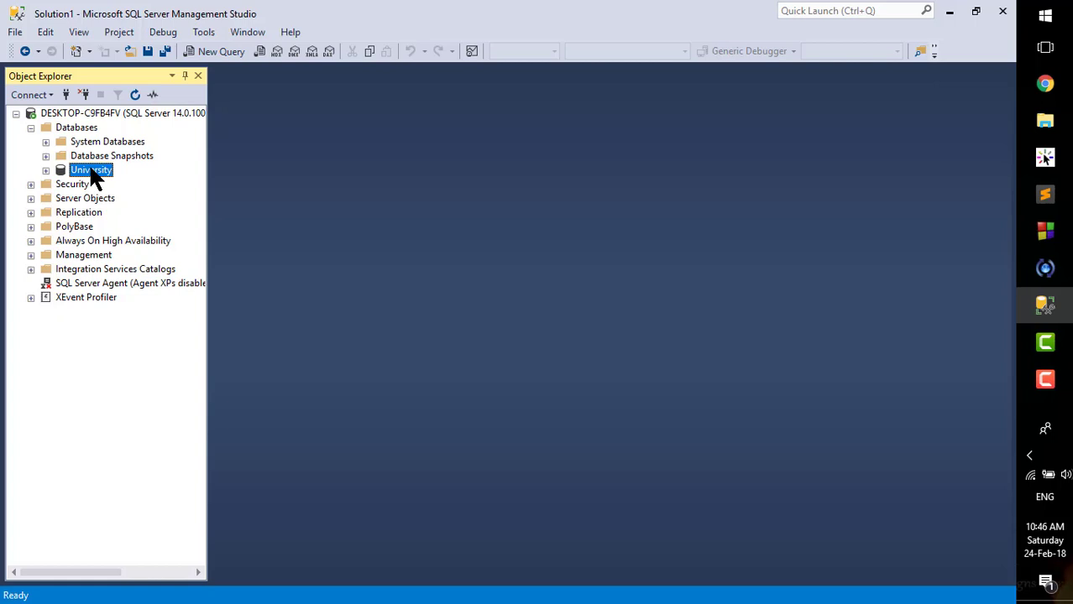
left_click(43, 169)
left_click(46, 169)
right_click(99, 172)
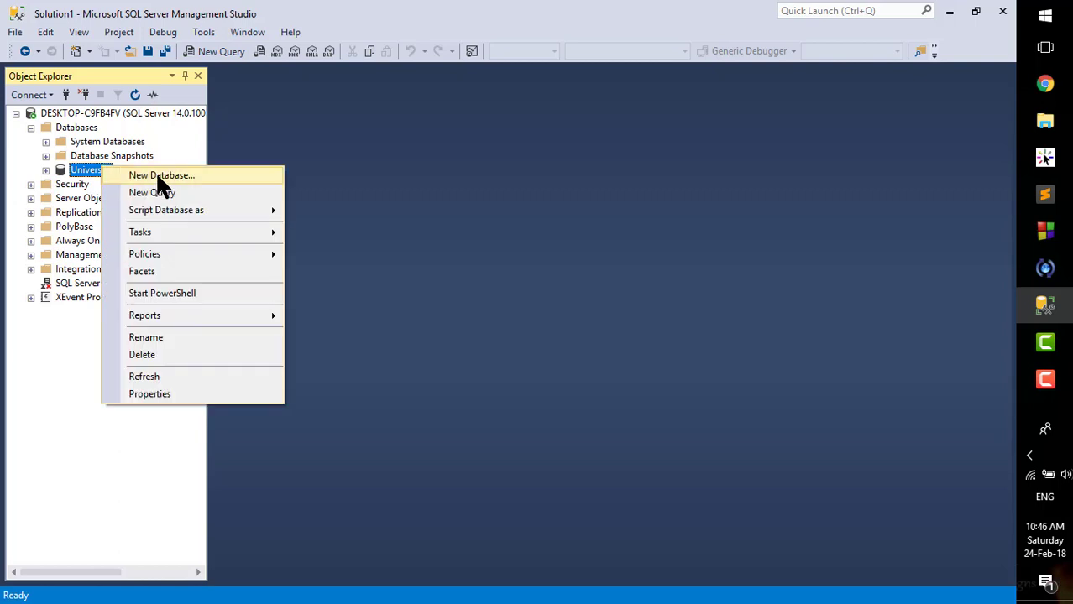
mouse_move(167, 212)
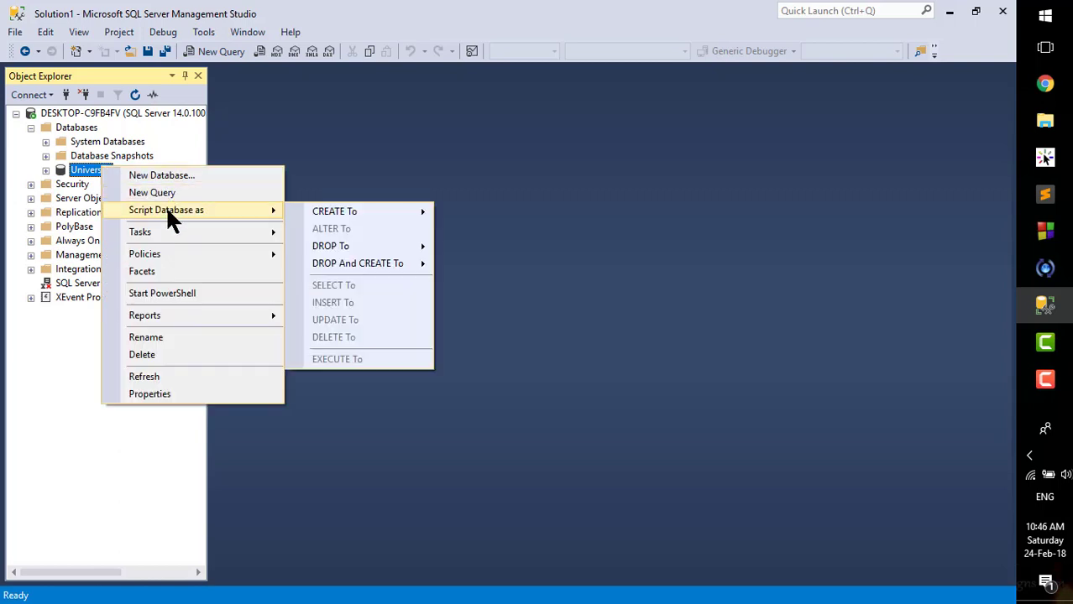
left_click(255, 110)
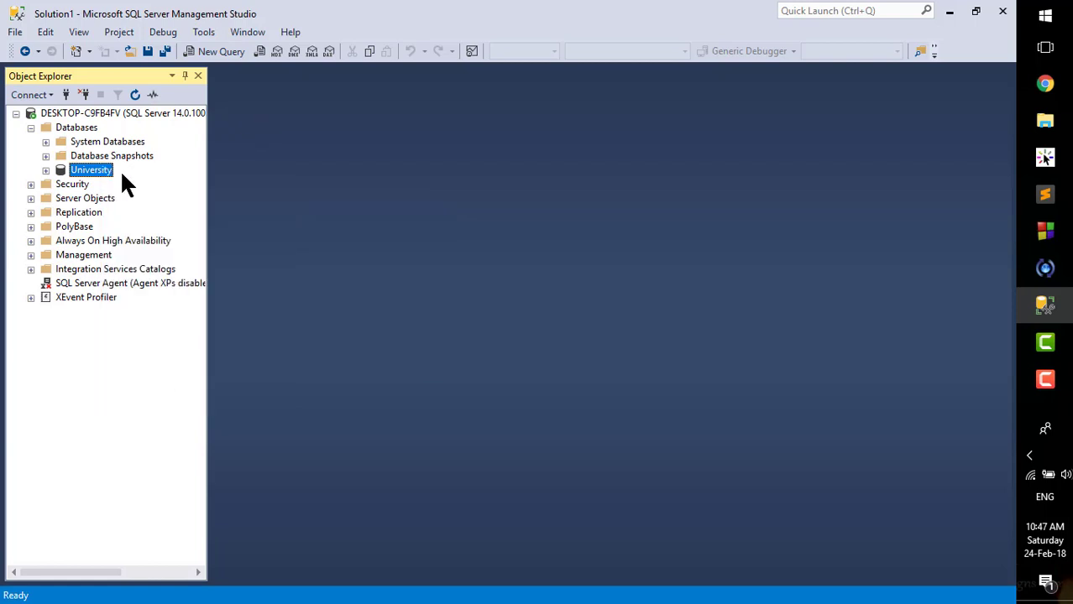
- Start designing a new standard table in the University database
left_click(45, 170)
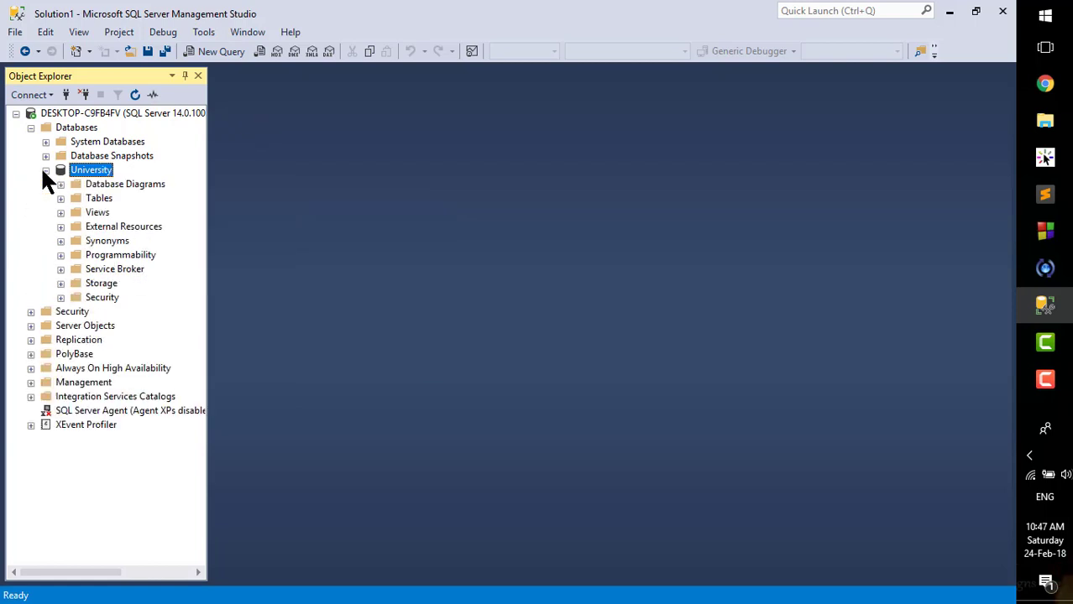
left_click(99, 201)
right_click(98, 202)
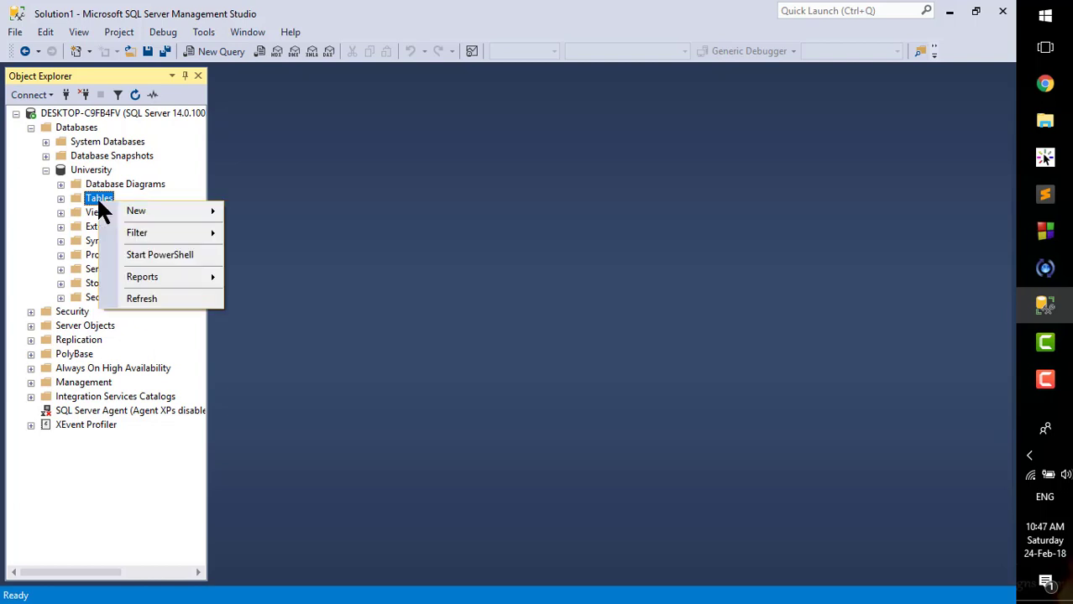
mouse_move(109, 207)
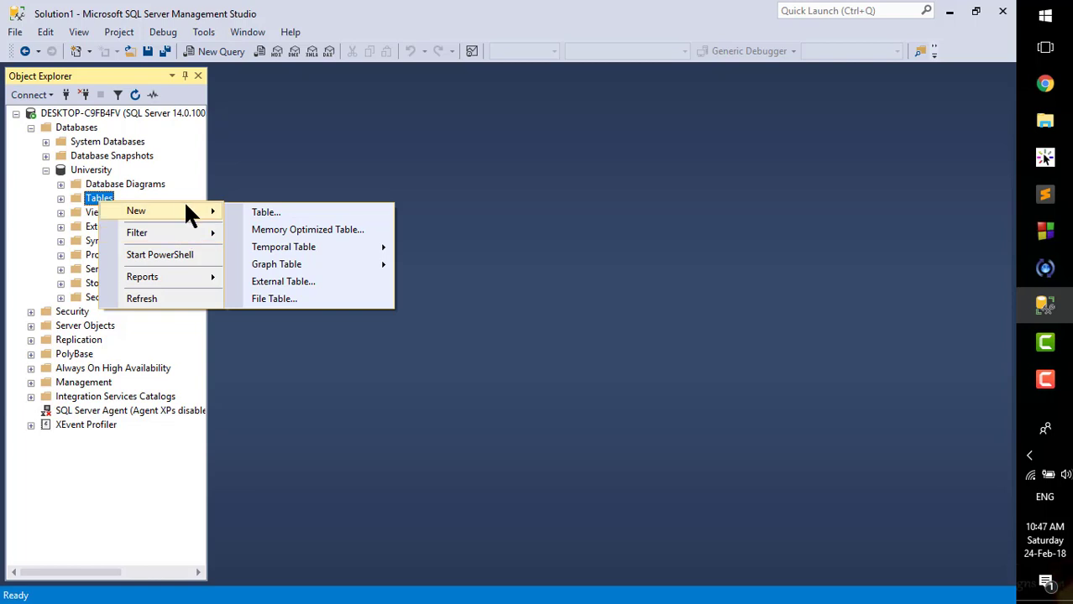
left_click(262, 213)
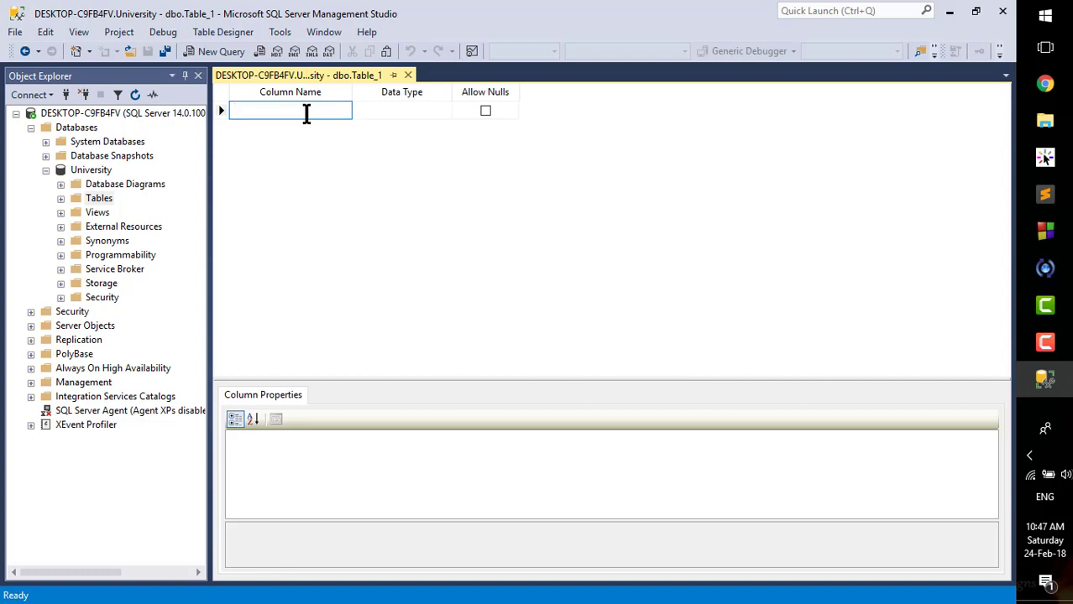
- Add an ID column with data type int as the table's first column
type("ID")
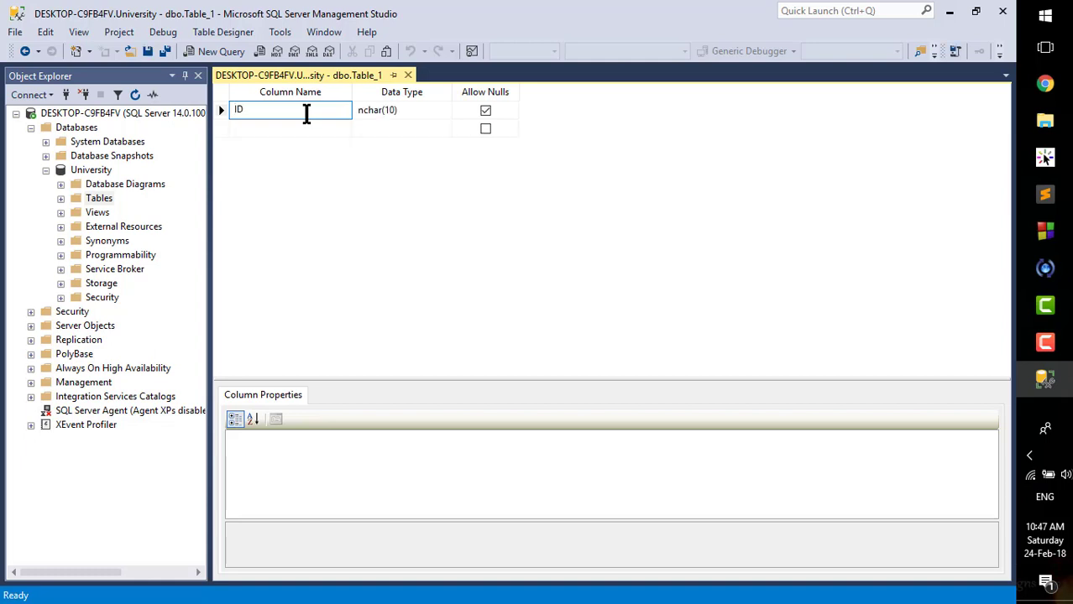
key("Tab")
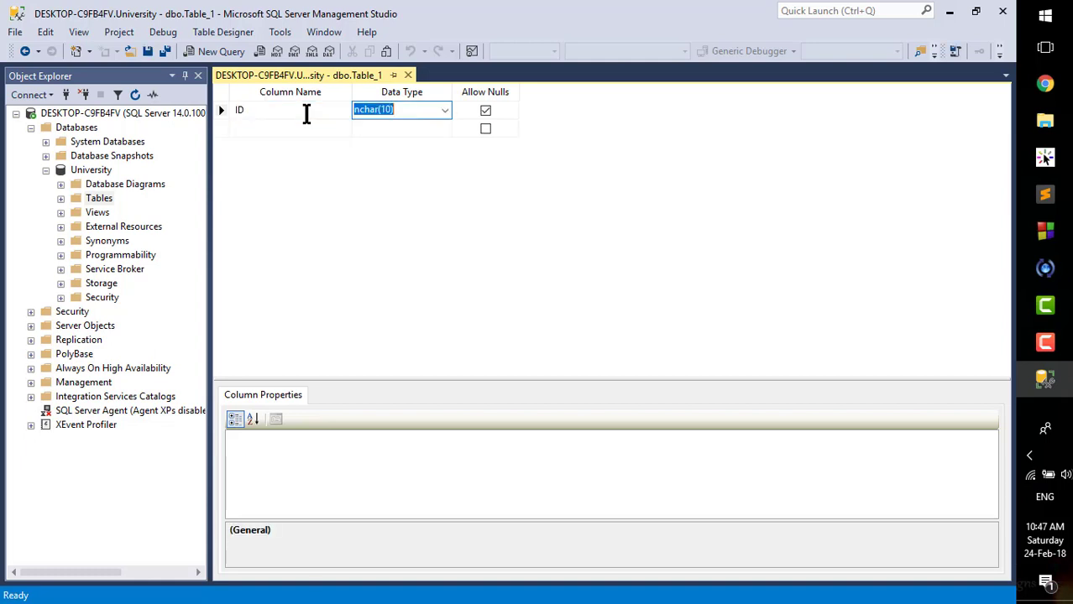
left_click(445, 109)
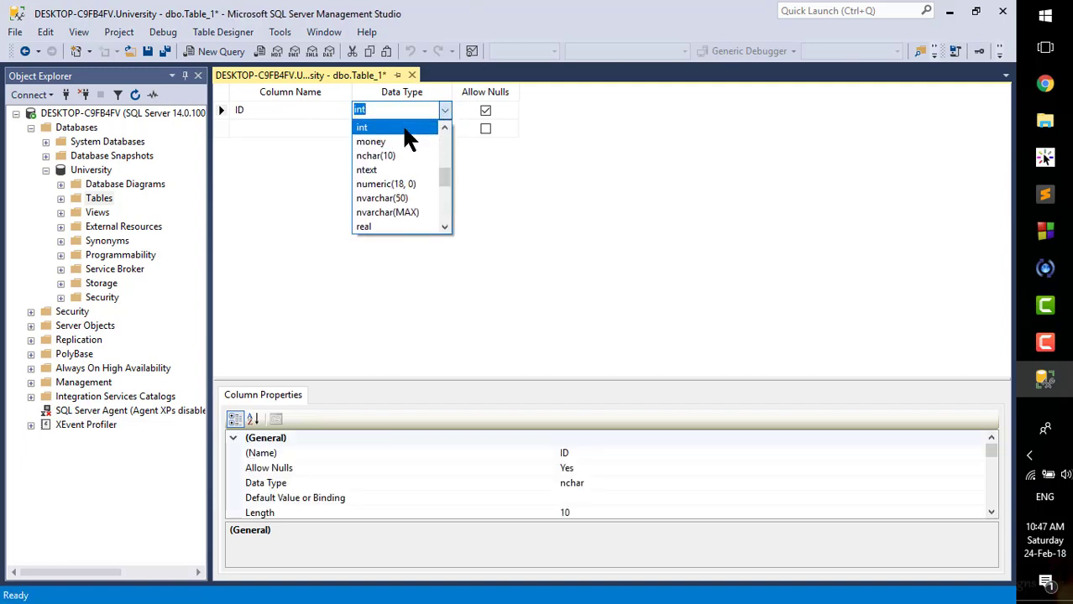
left_click(401, 126)
- Add a second column called Name with data type varchar(50)
left_click(295, 127)
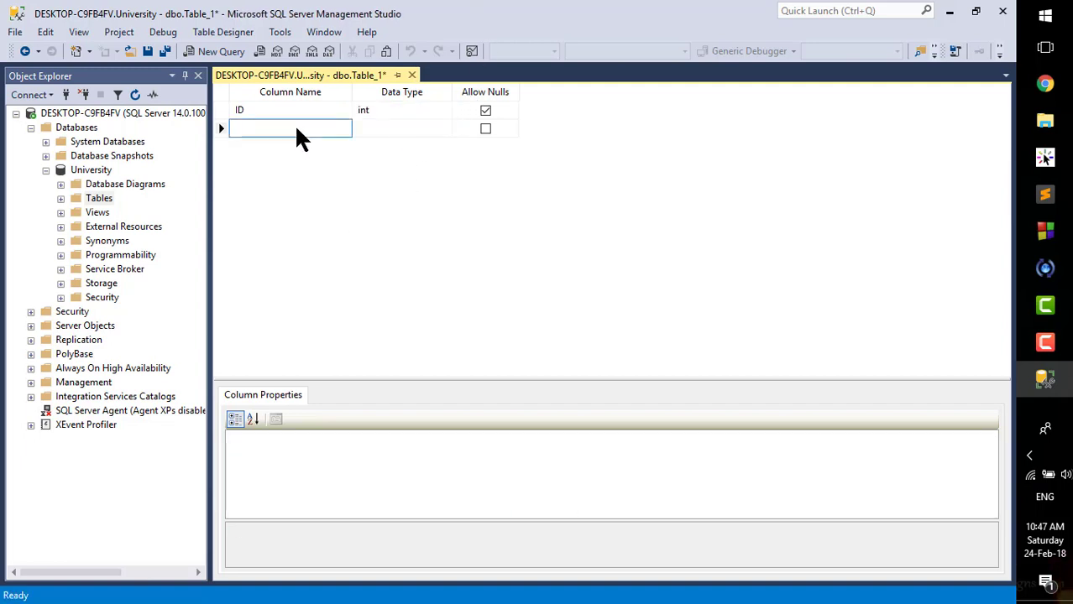
type("Name")
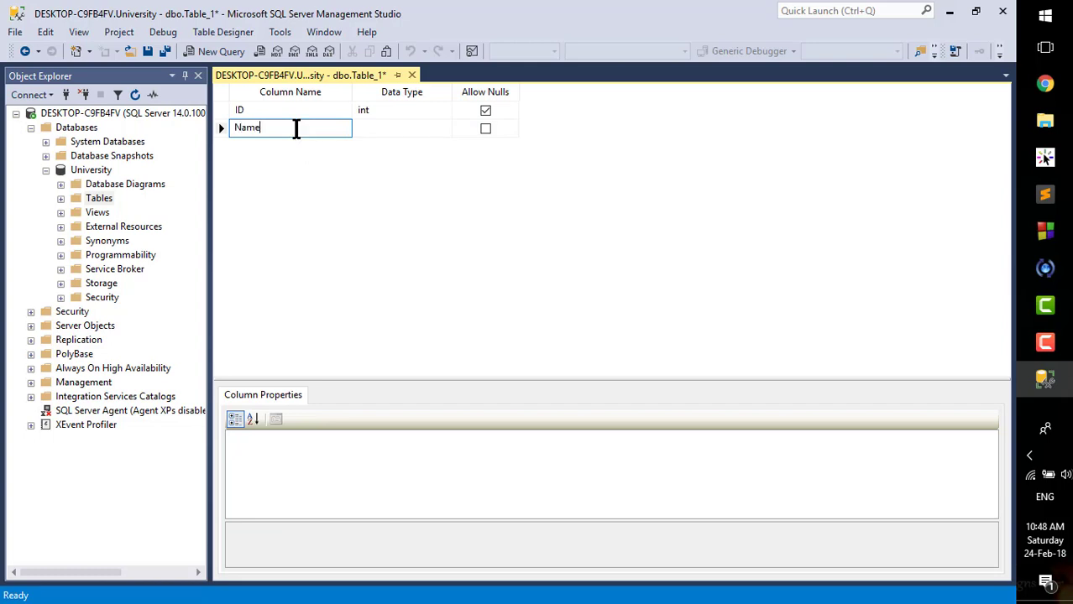
left_click(418, 126)
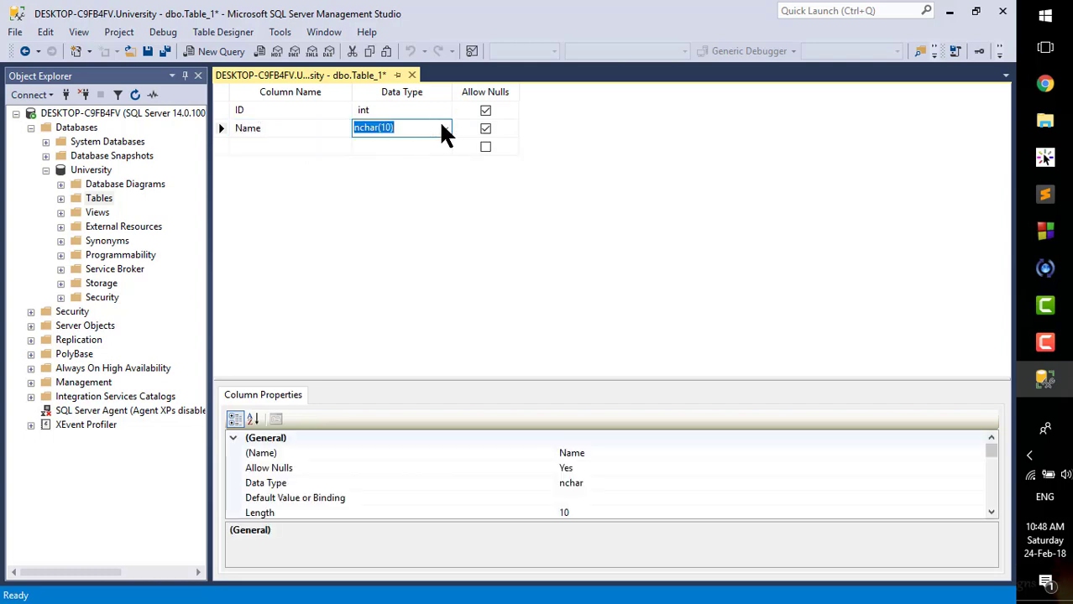
left_click(445, 128)
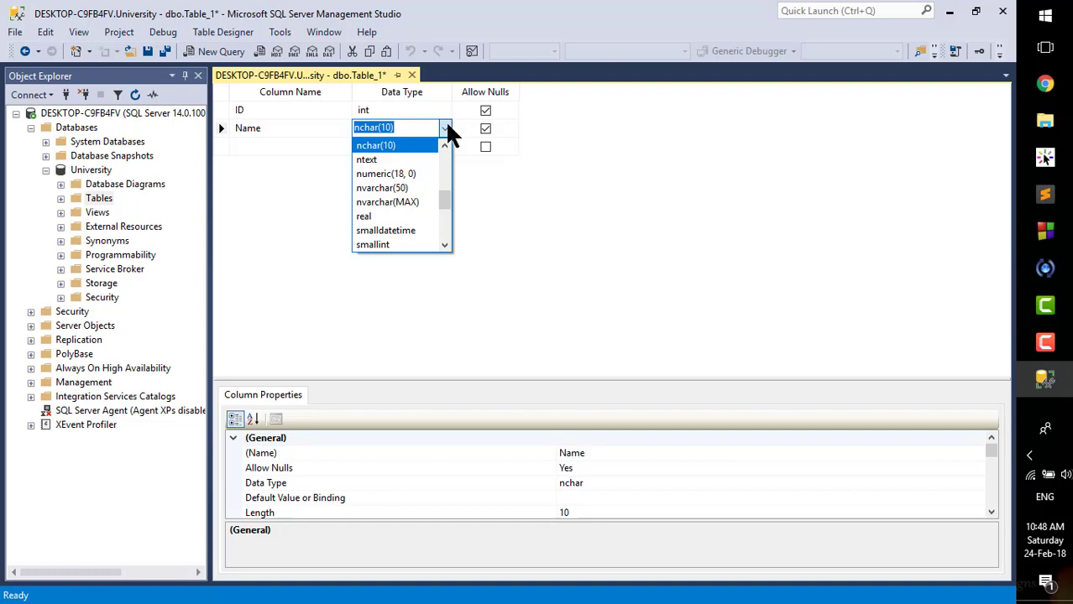
type("varch")
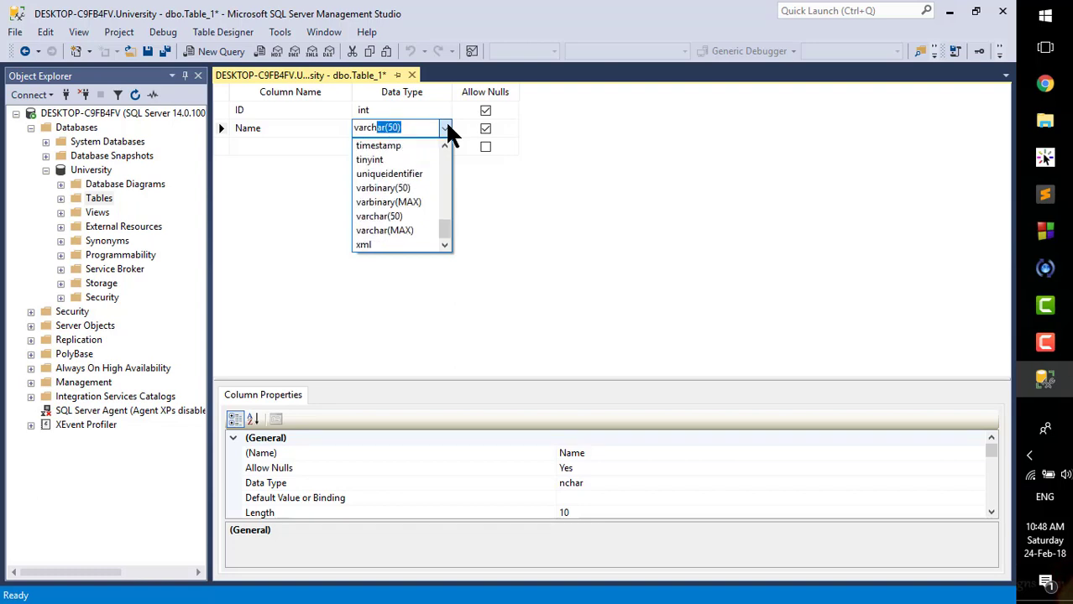
left_click(278, 141)
left_click(275, 145)
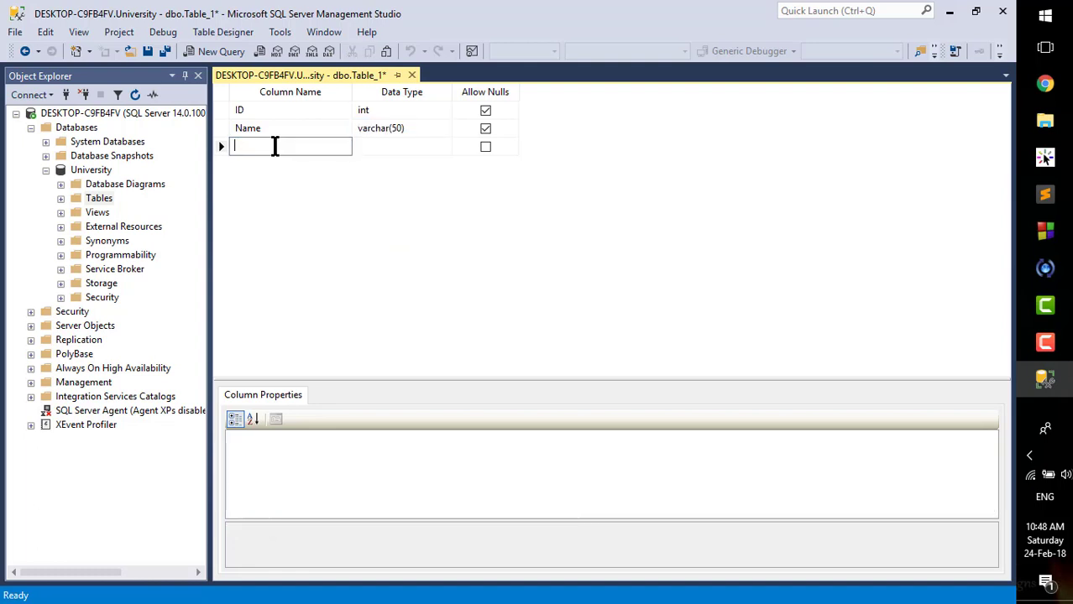
- Add a third column called Intake with data type int
type("Intake")
left_click(383, 133)
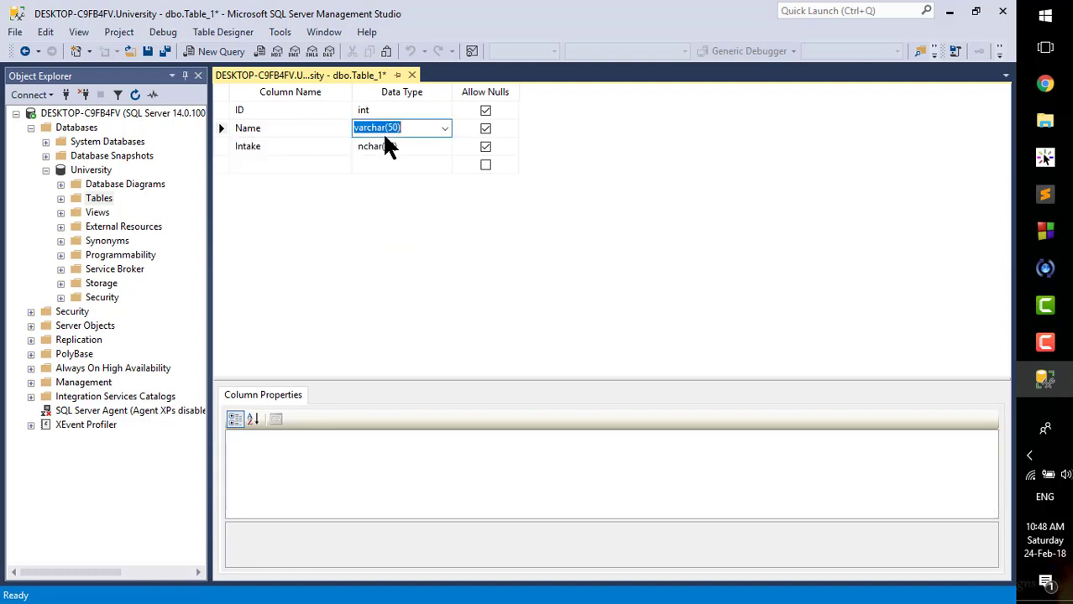
left_click(406, 145)
type("in")
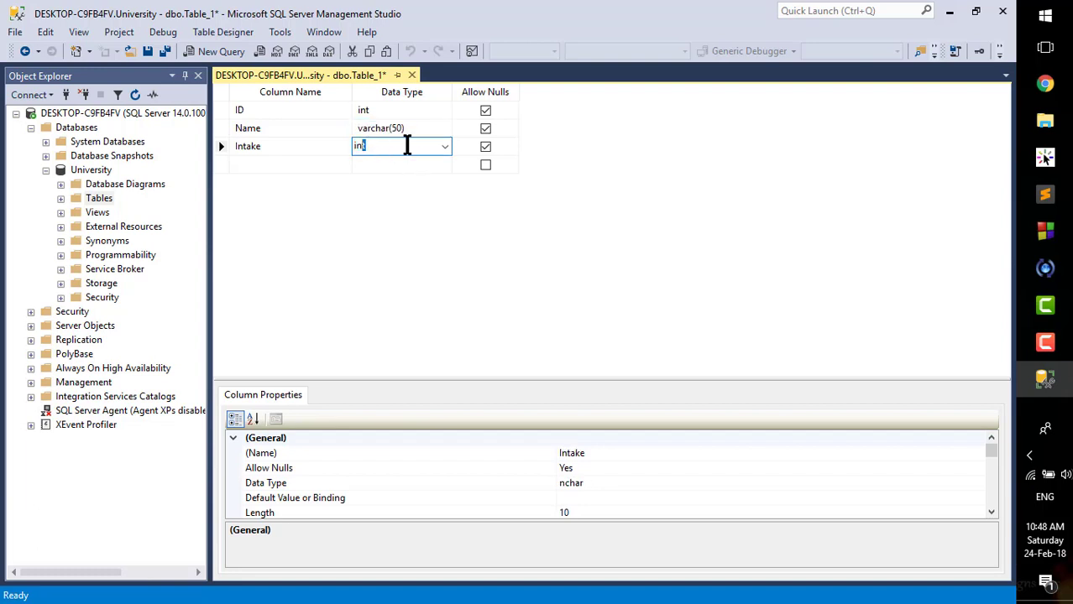
type("t")
- Add a fourth column called Section with data type int
left_click(284, 165)
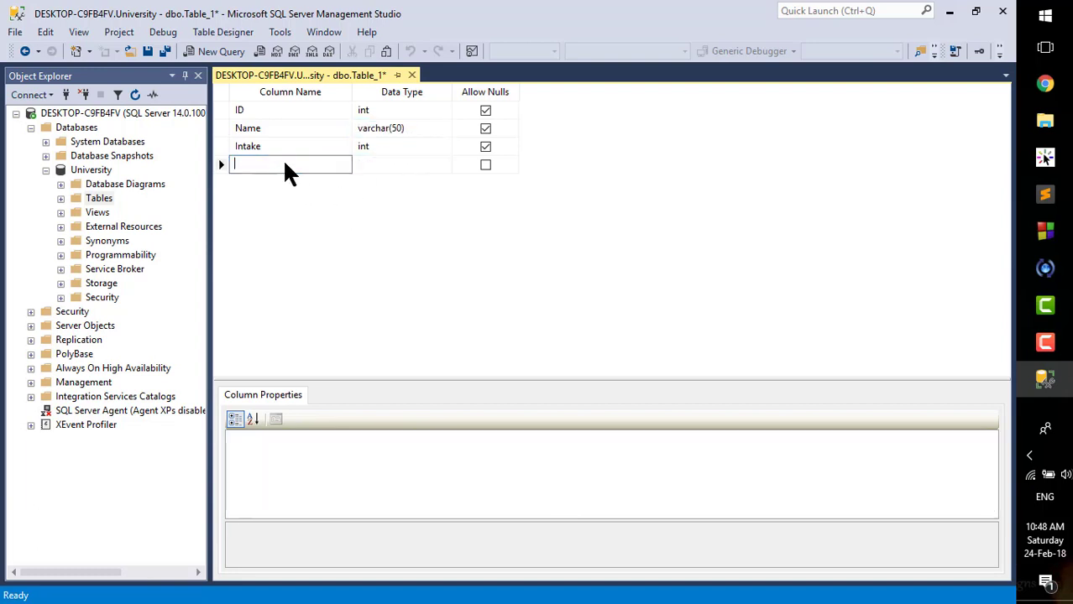
type("Sect")
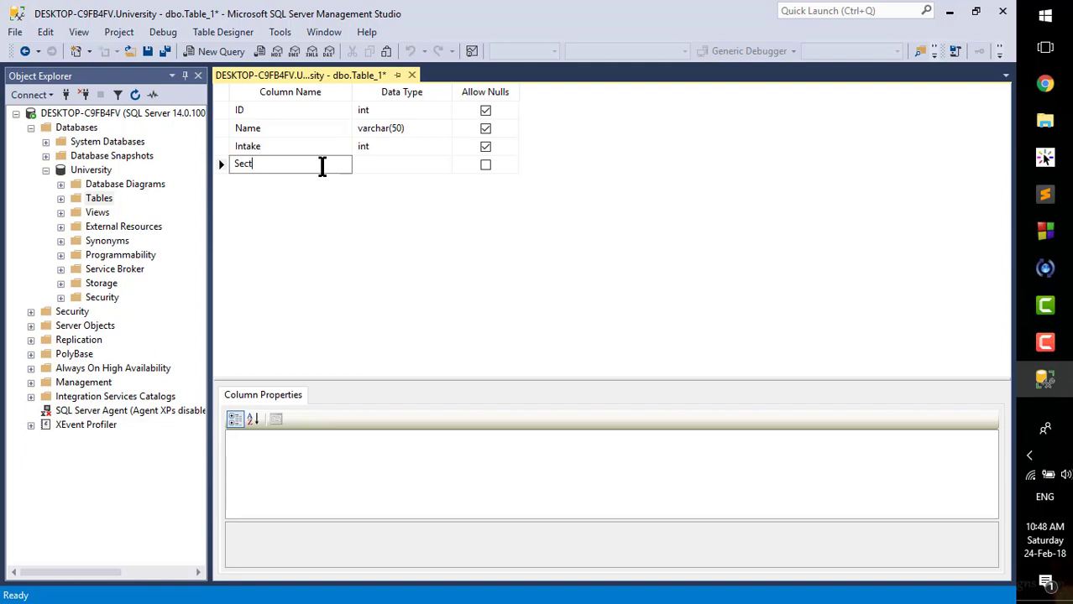
type("ion")
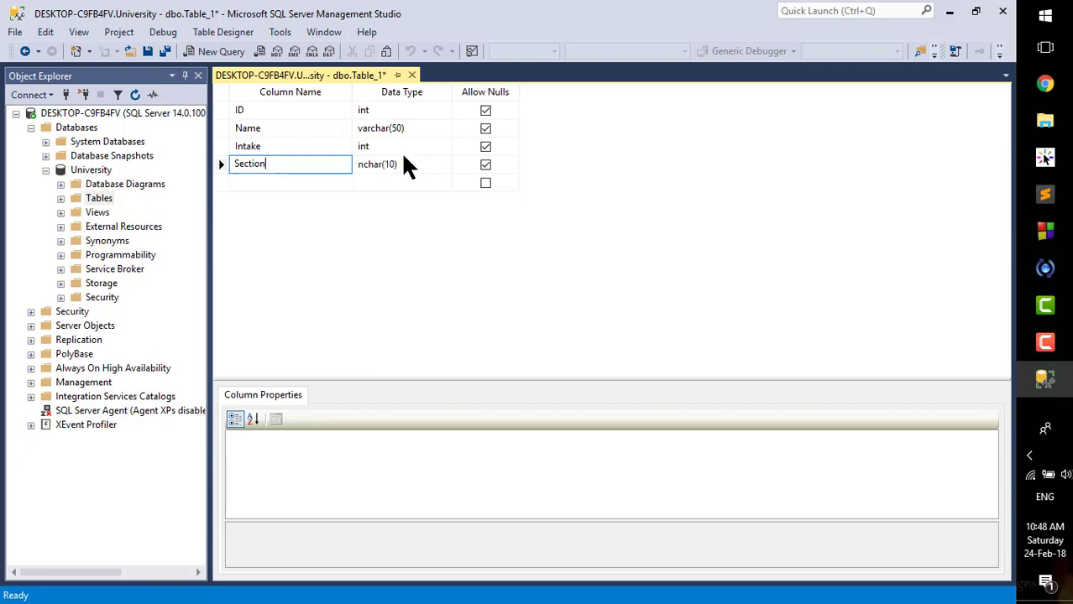
left_click(401, 162)
type("int")
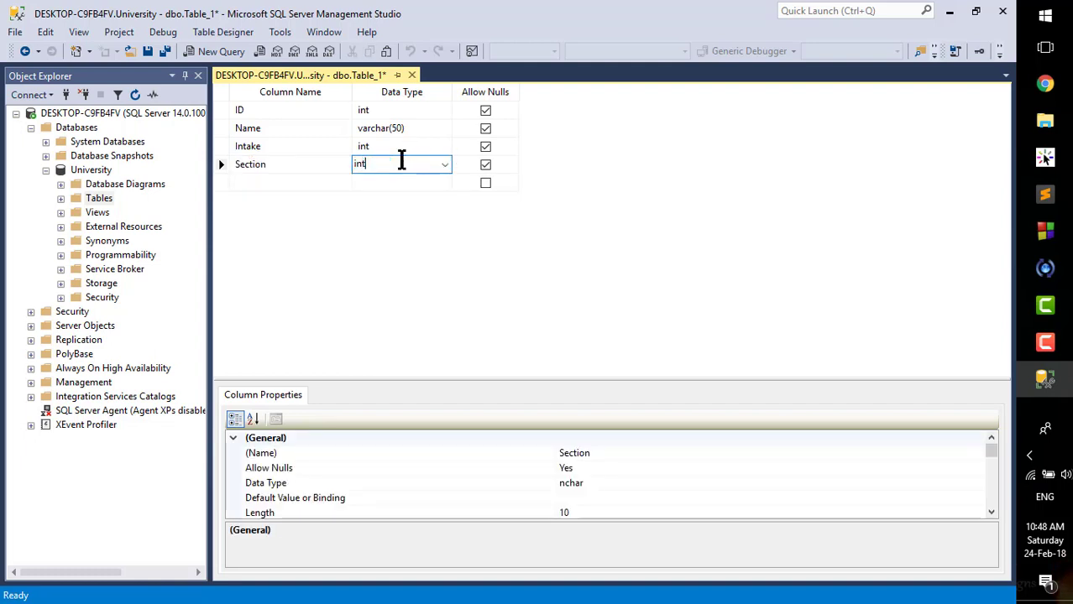
left_click(563, 207)
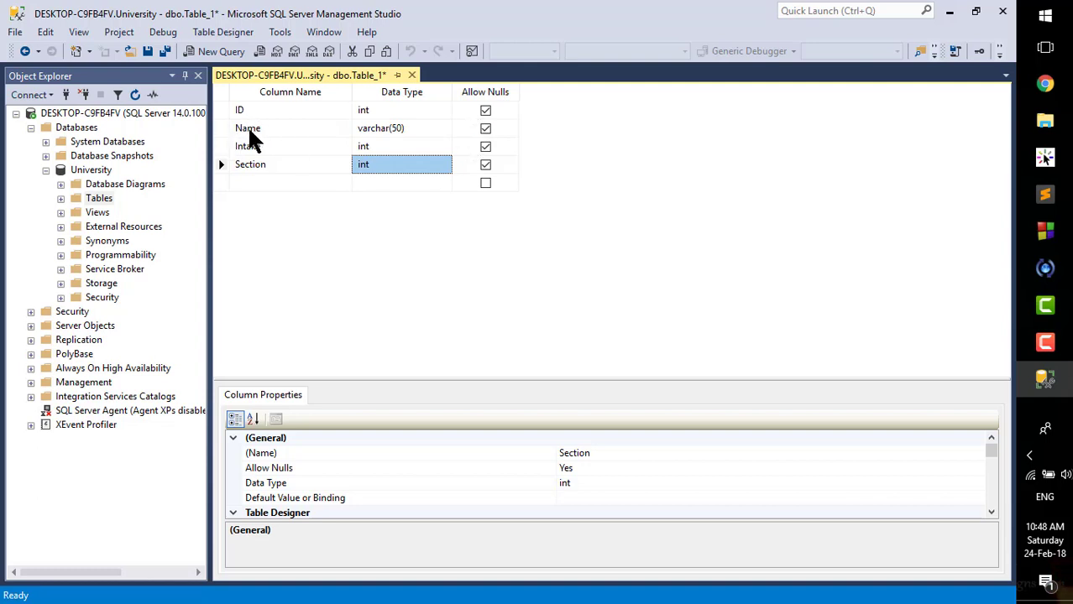
- Disallow null values for the ID, Name, Intake and Section columns
left_click(485, 110)
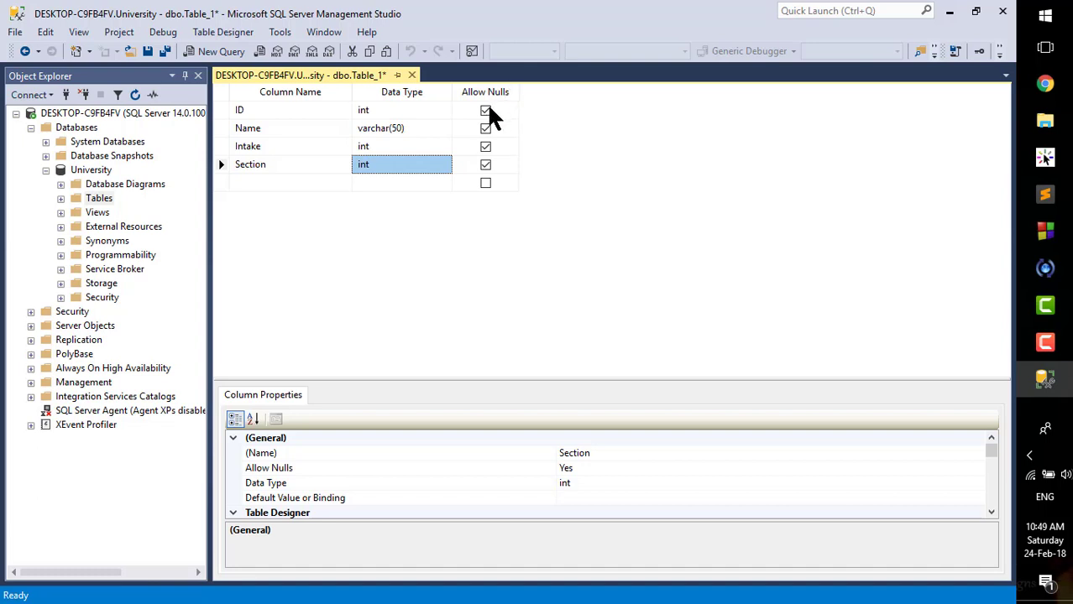
left_click(486, 110)
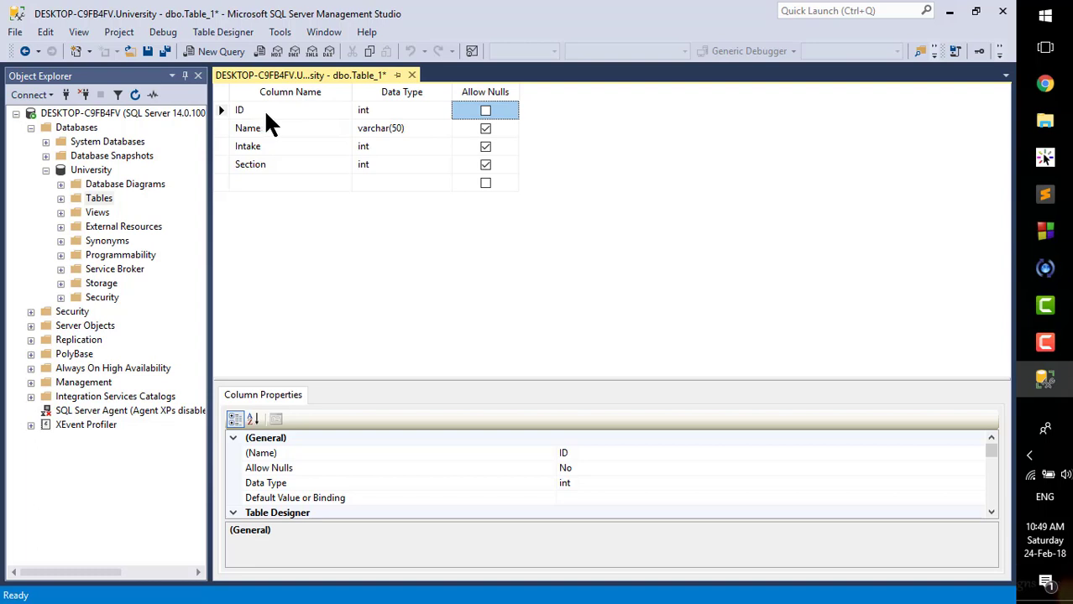
left_click(486, 128)
left_click(486, 147)
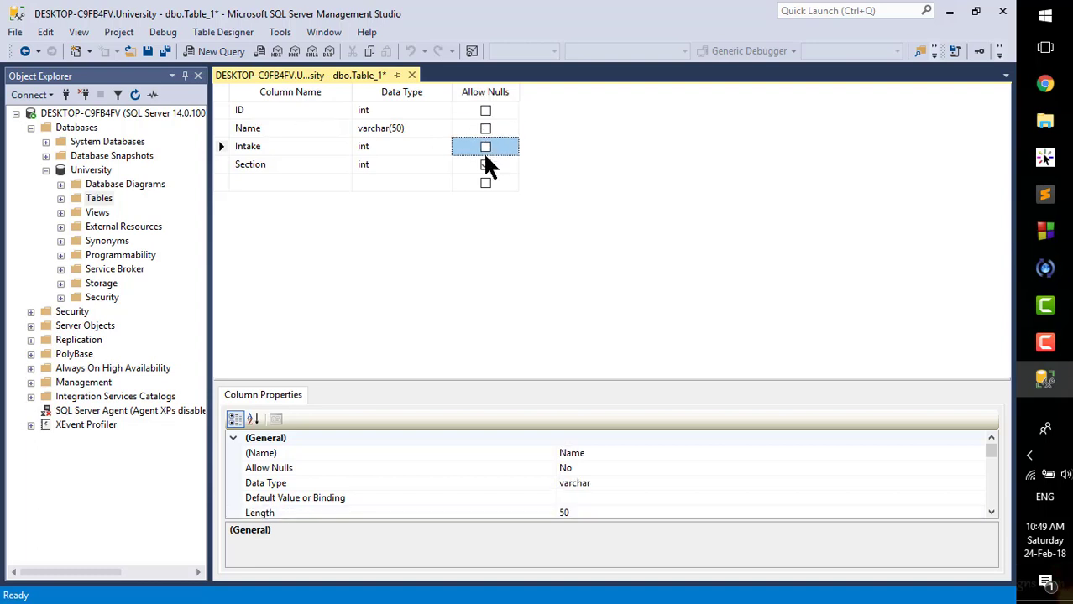
left_click(485, 164)
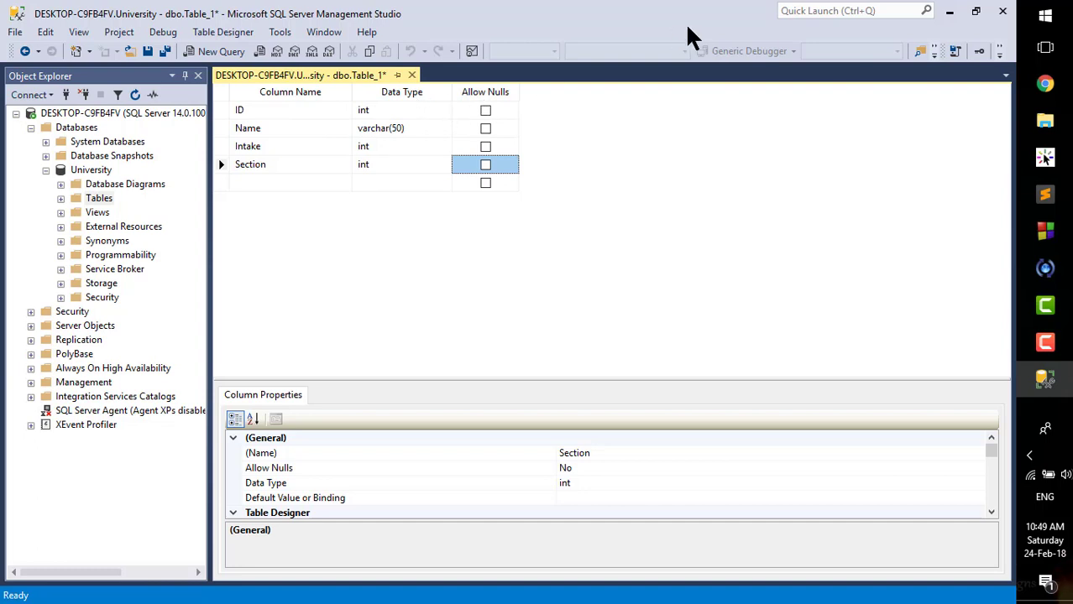
key("ctrl+s")
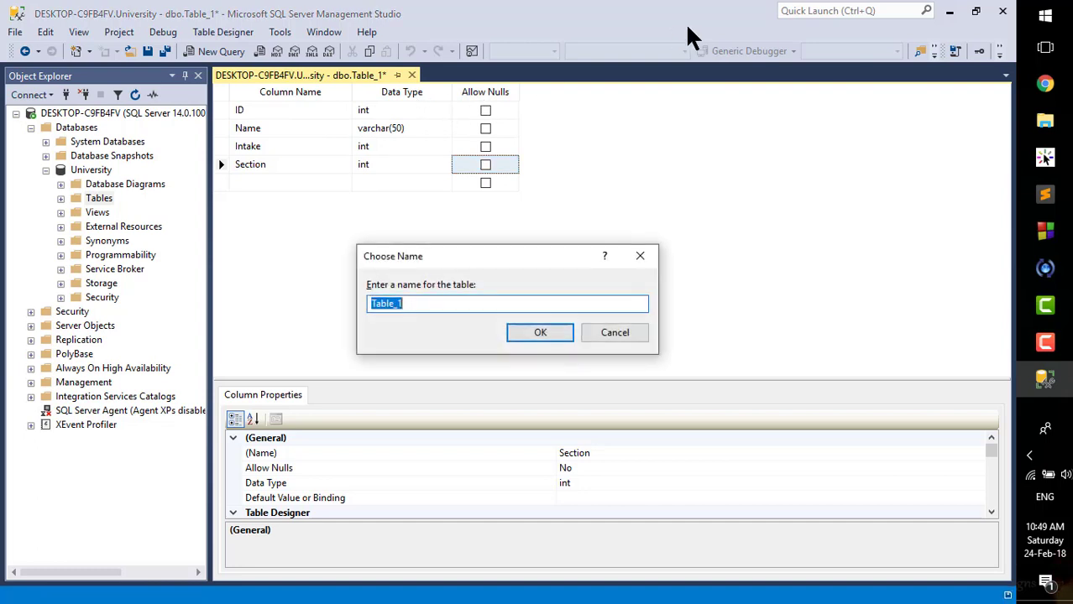
left_click(610, 331)
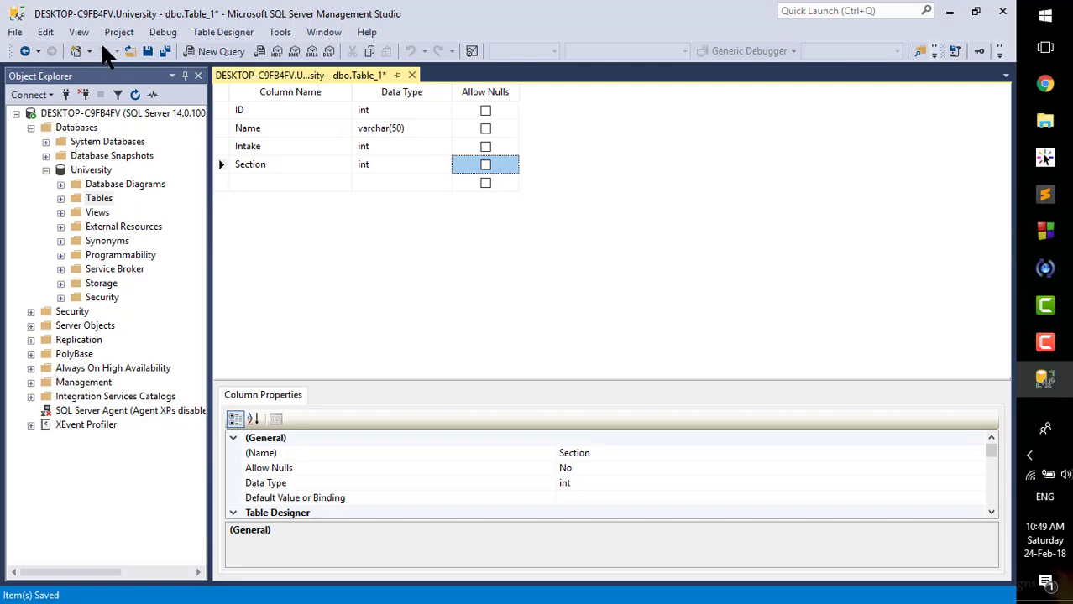
left_click(148, 51)
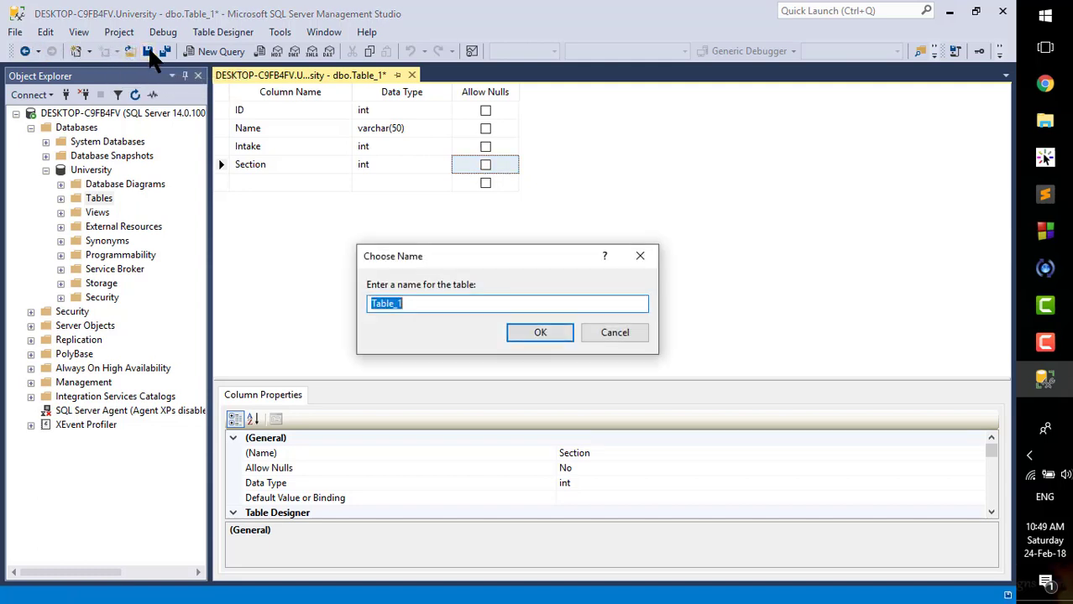
left_click(616, 331)
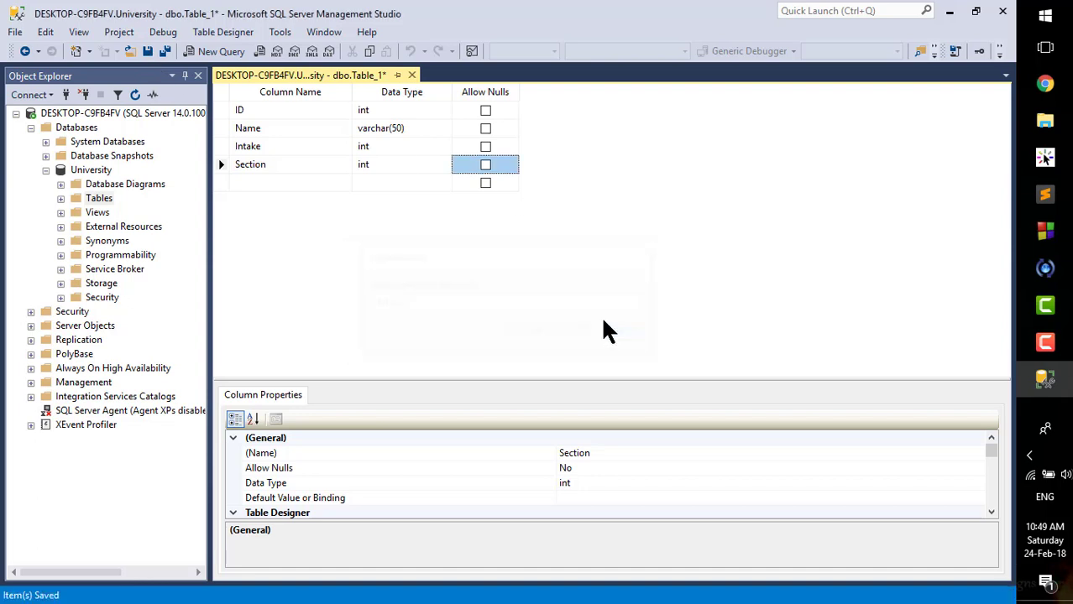
- Save the new table under the name Students
left_click(15, 33)
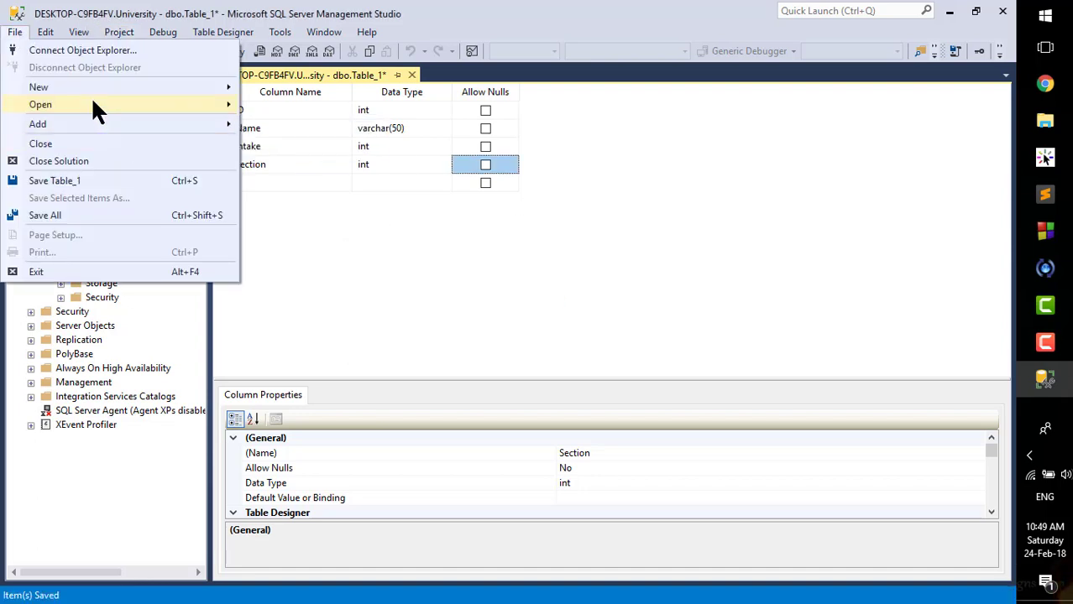
mouse_move(89, 103)
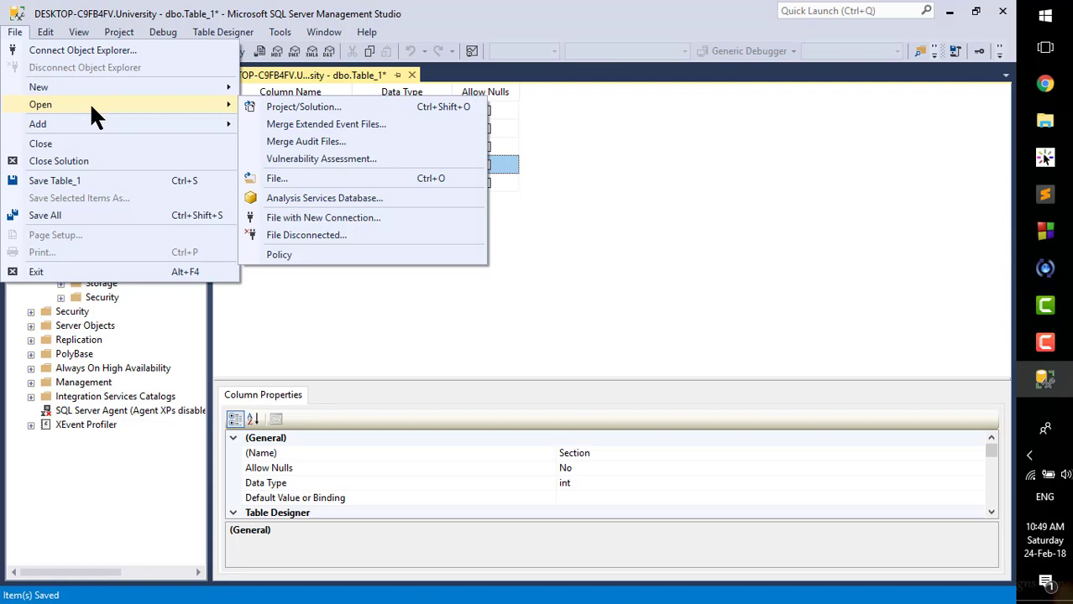
left_click(82, 178)
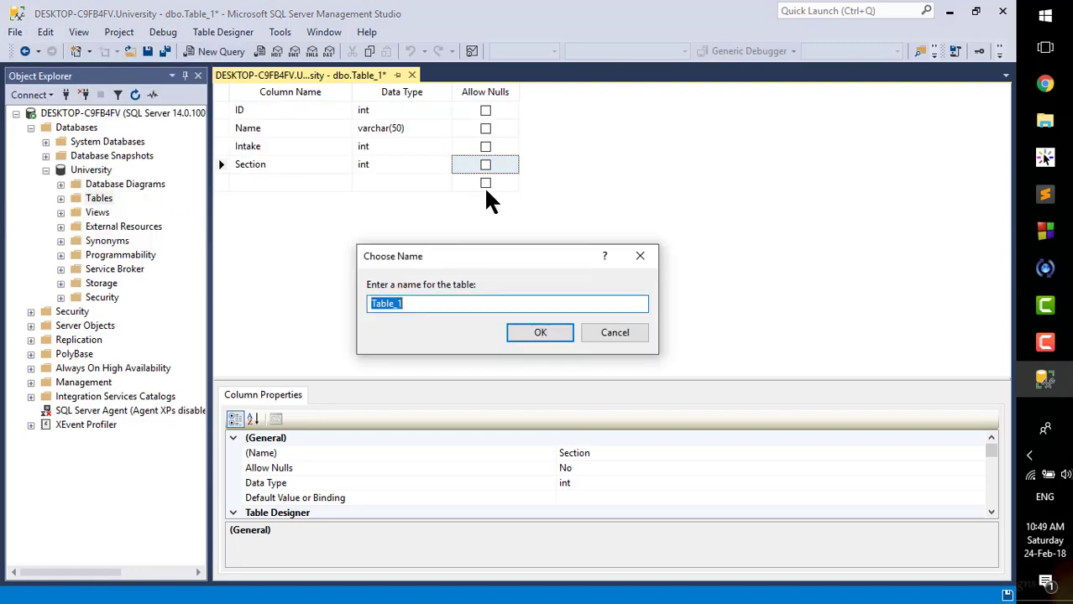
left_click_drag(499, 257, 531, 215)
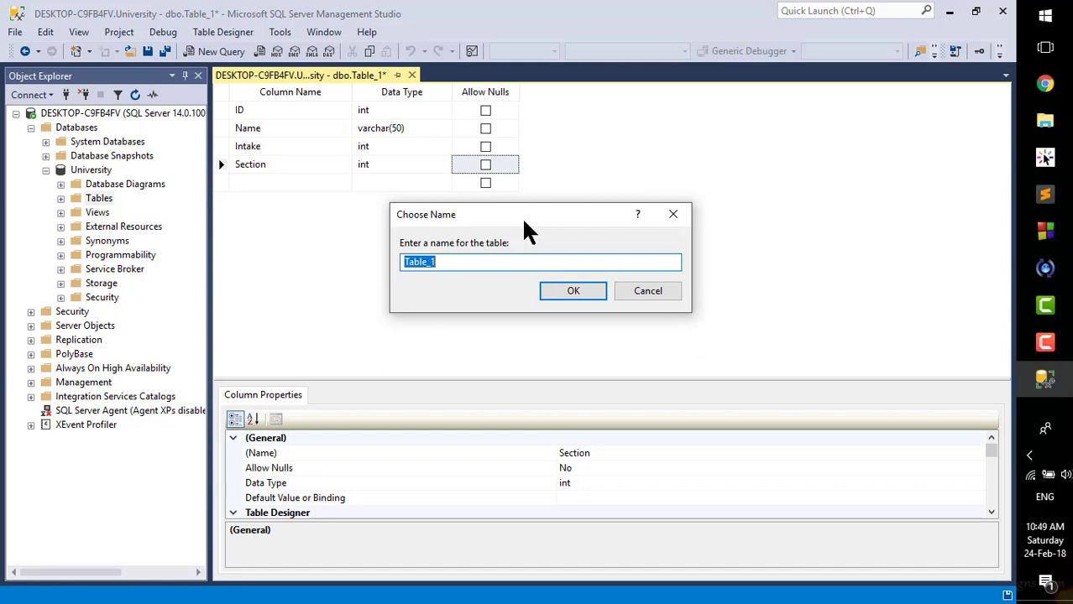
type("Students")
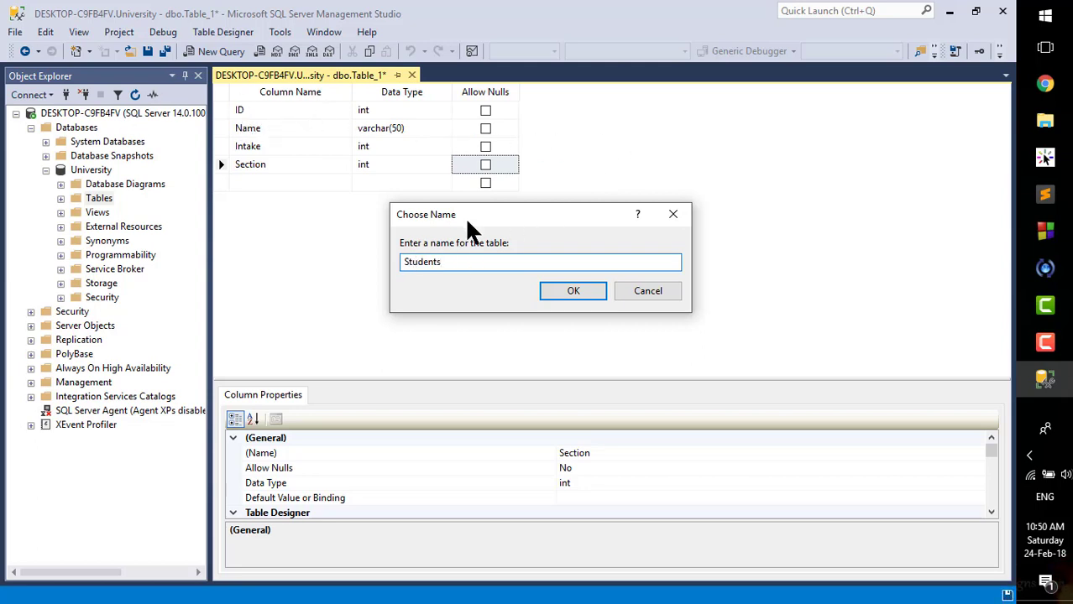
left_click(575, 291)
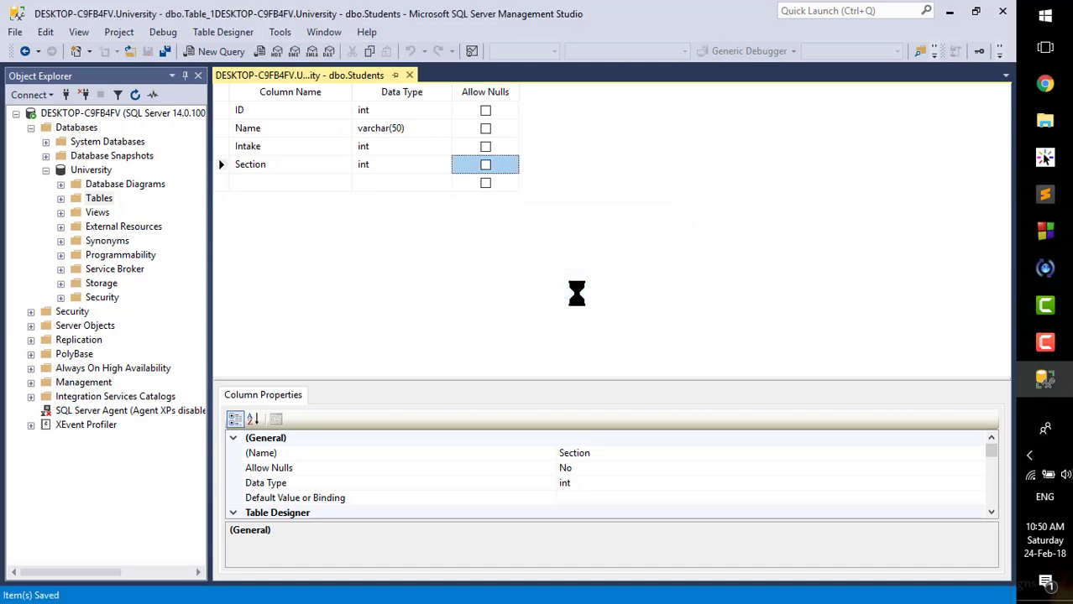
- Expand the University database's tables down to the Students table's columns and adjust the object tree's width to read their definitions
left_click(60, 198)
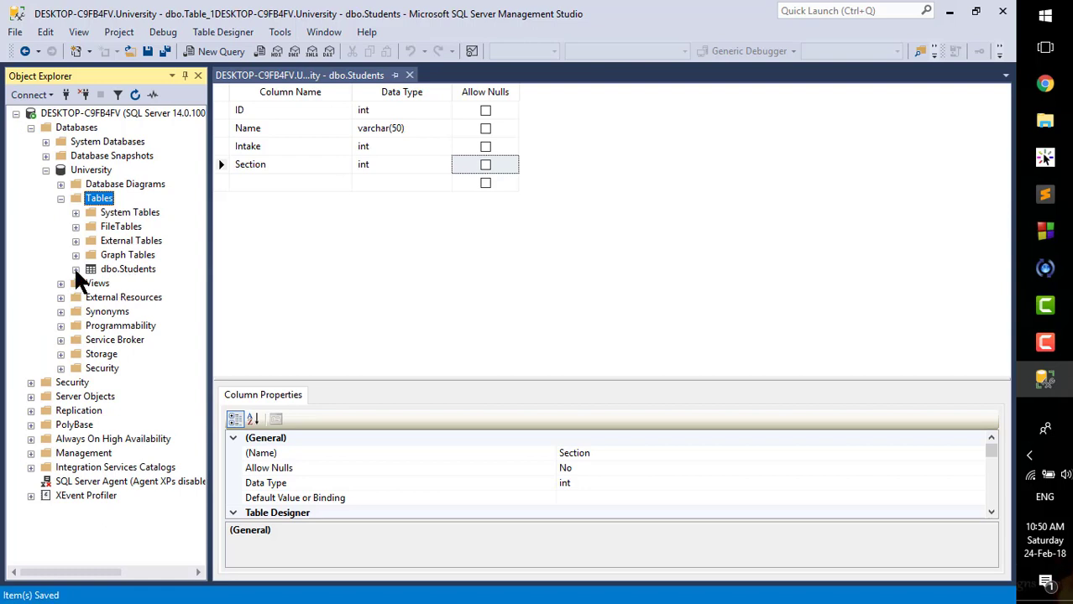
left_click(75, 270)
left_click(90, 283)
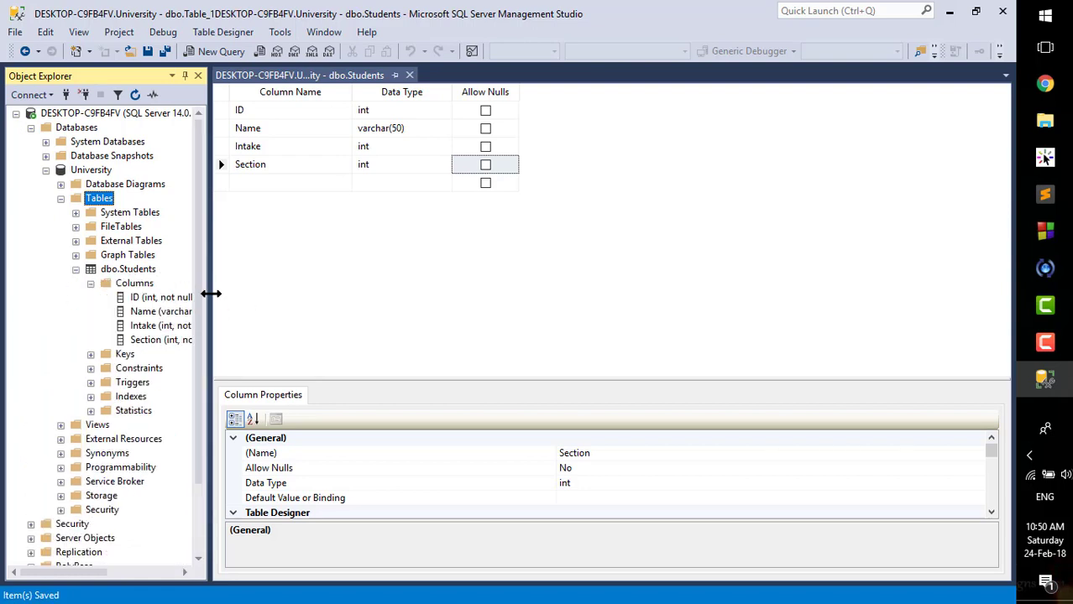
left_click_drag(210, 292, 256, 288)
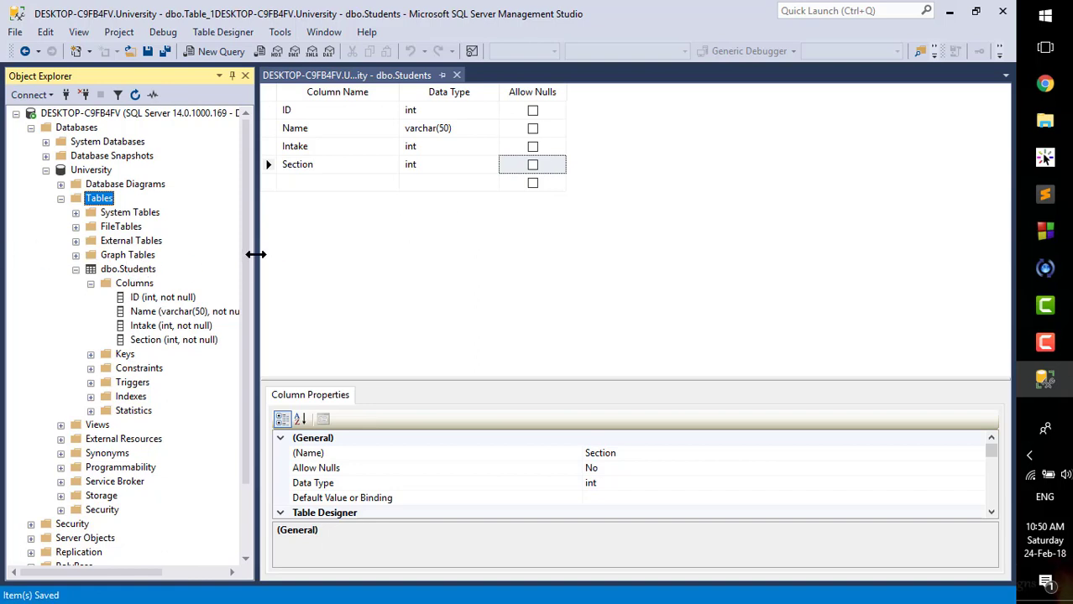
left_click_drag(253, 253, 230, 259)
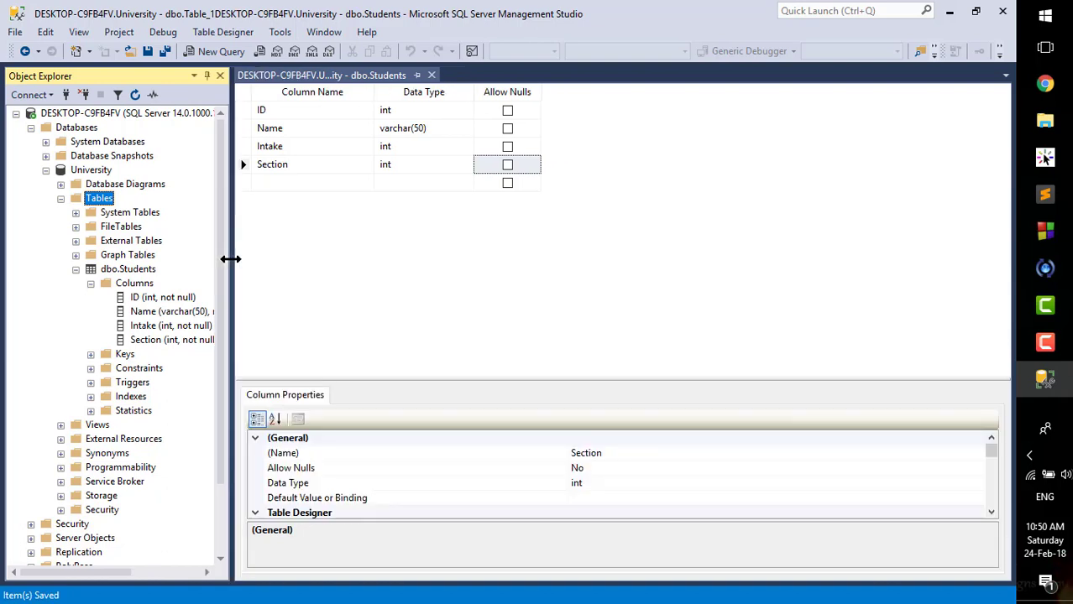